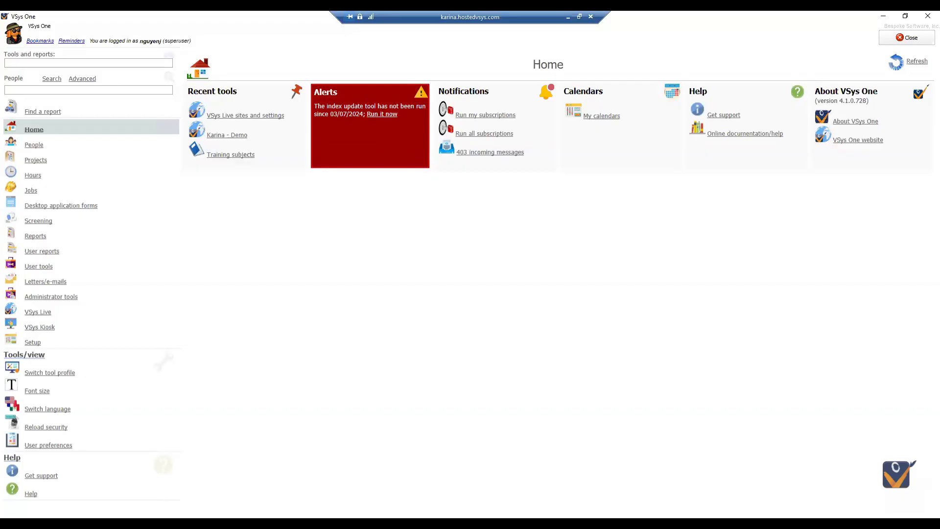
# Open the online trainings setup of the demo VSys Live site and hide the inactive trainings.
pyautogui.click(47, 316)
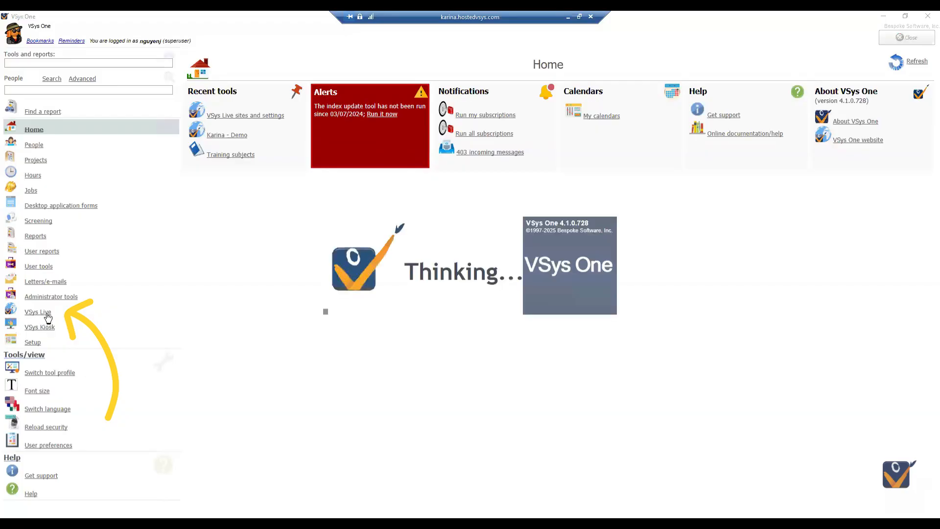
pyautogui.click(276, 134)
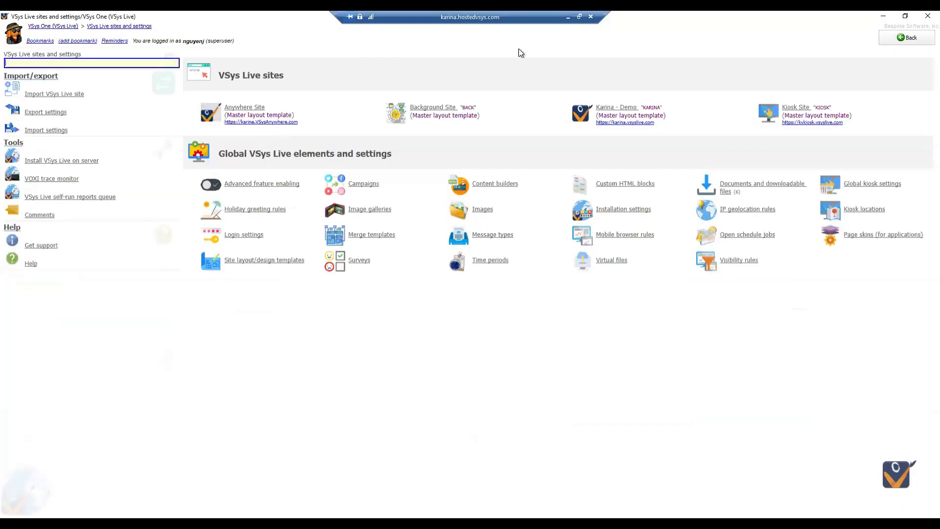
pyautogui.click(606, 112)
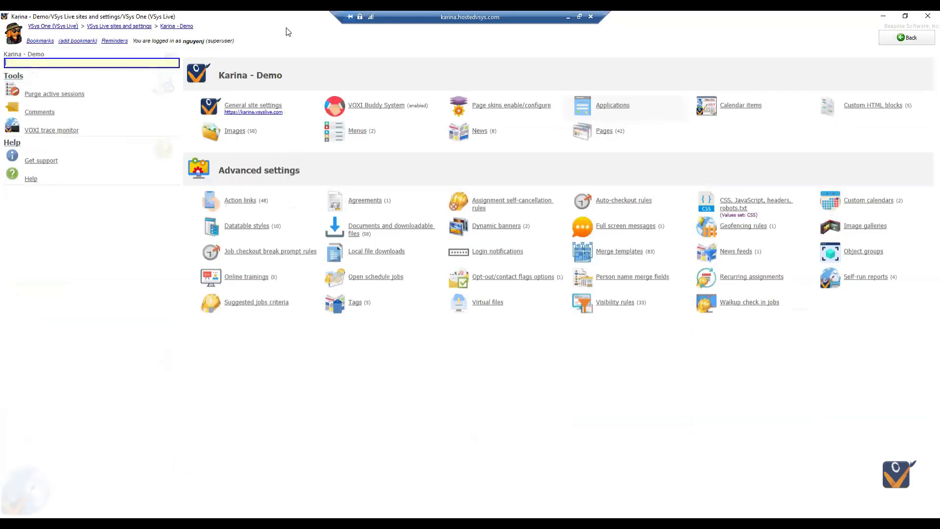
pyautogui.click(237, 278)
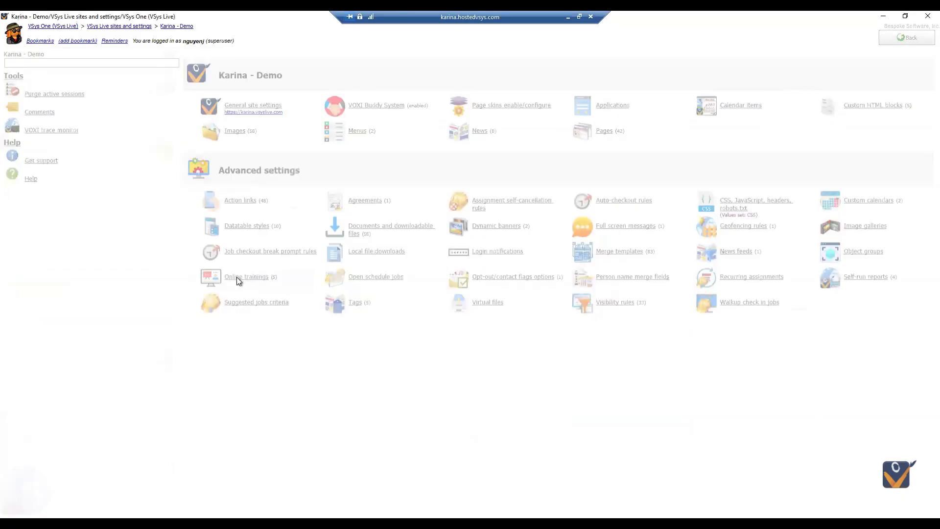
pyautogui.click(31, 131)
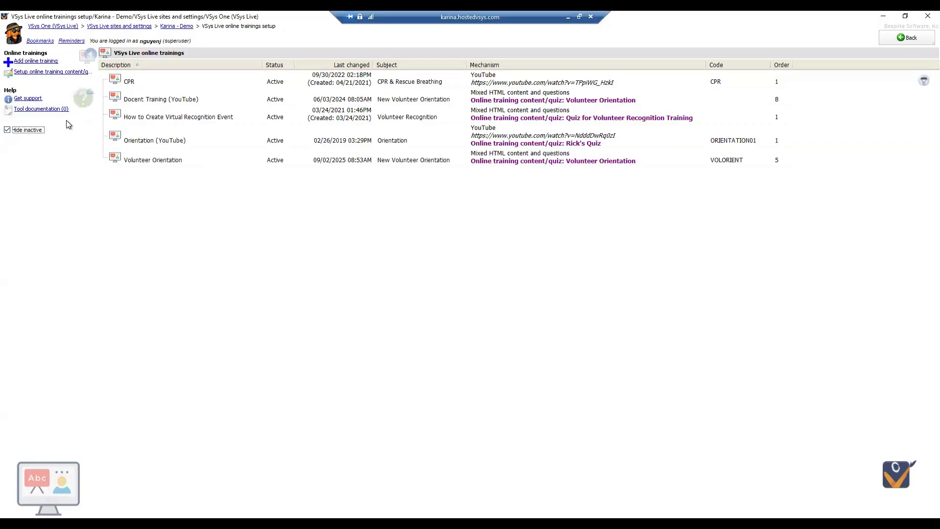
# Hide inactive entries in the online training content/quizzes setup and add a new content/quiz described as "Handwashing Training".
pyautogui.click(25, 73)
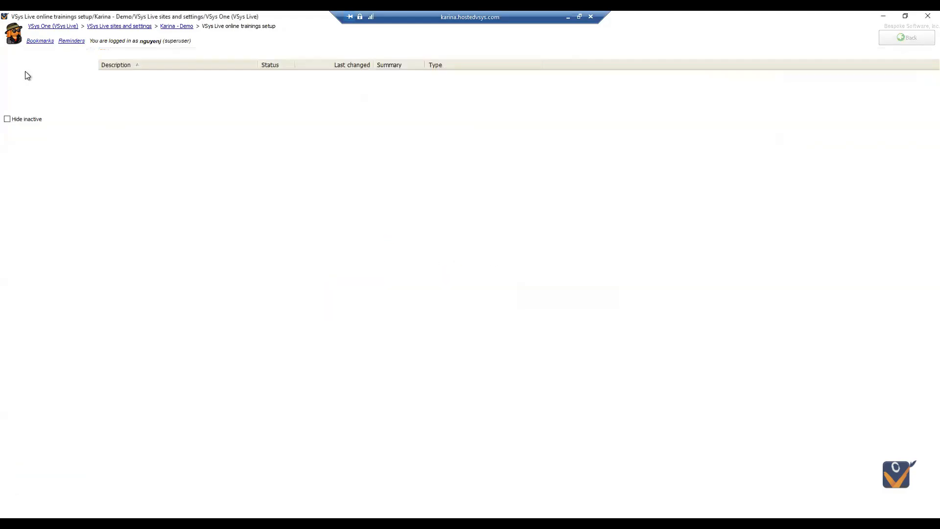
pyautogui.click(28, 119)
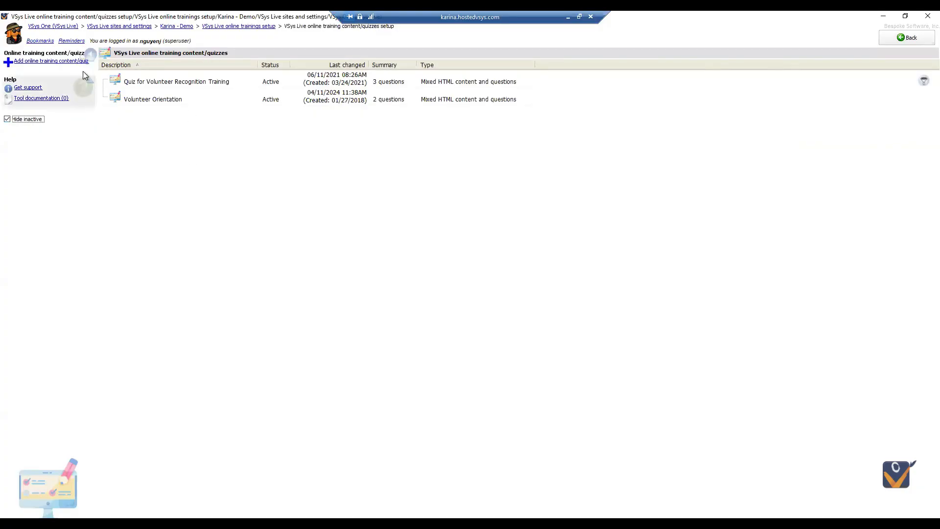
pyautogui.click(30, 63)
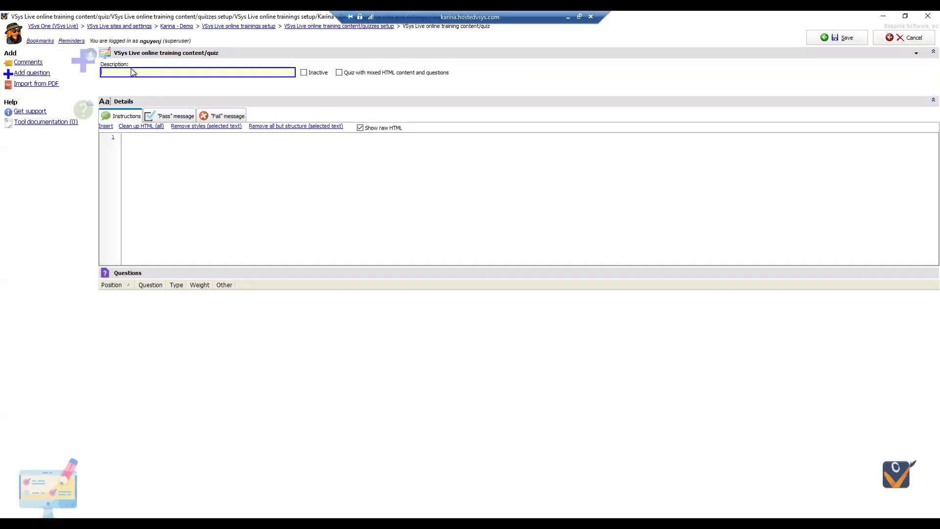
pyautogui.write('Handwashing Training')
# Make the quiz mixed HTML content and questions, with multiple choice as radio buttons, a Back button allowed and content with images centered.
pyautogui.click(340, 73)
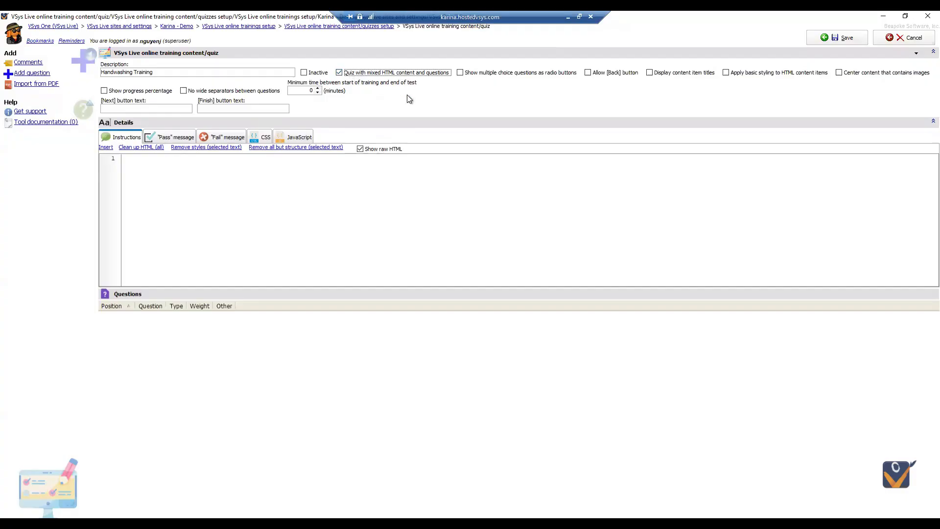
pyautogui.click(461, 73)
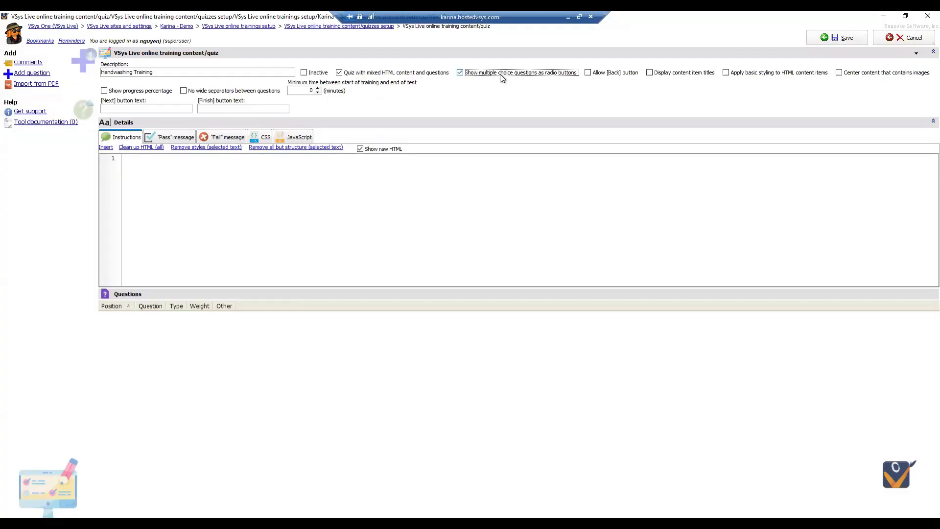
pyautogui.click(587, 72)
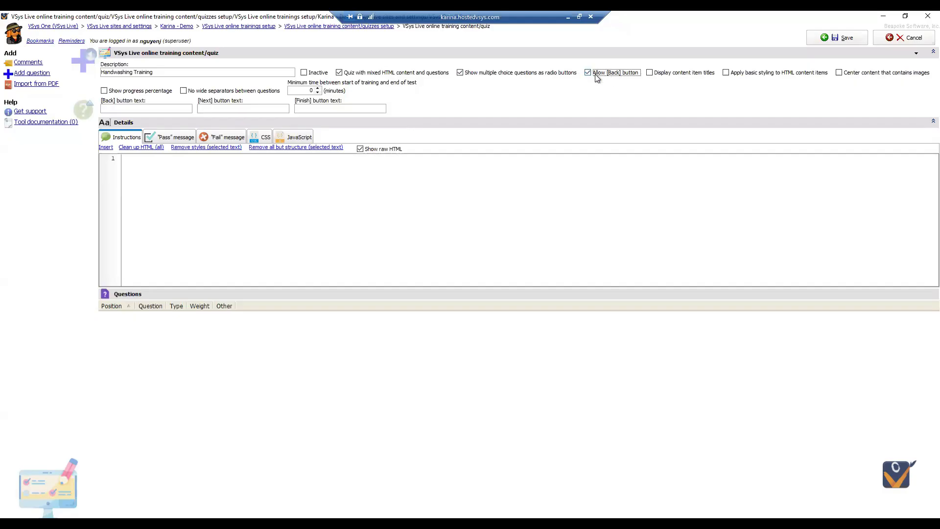
pyautogui.click(876, 76)
pyautogui.click(163, 139)
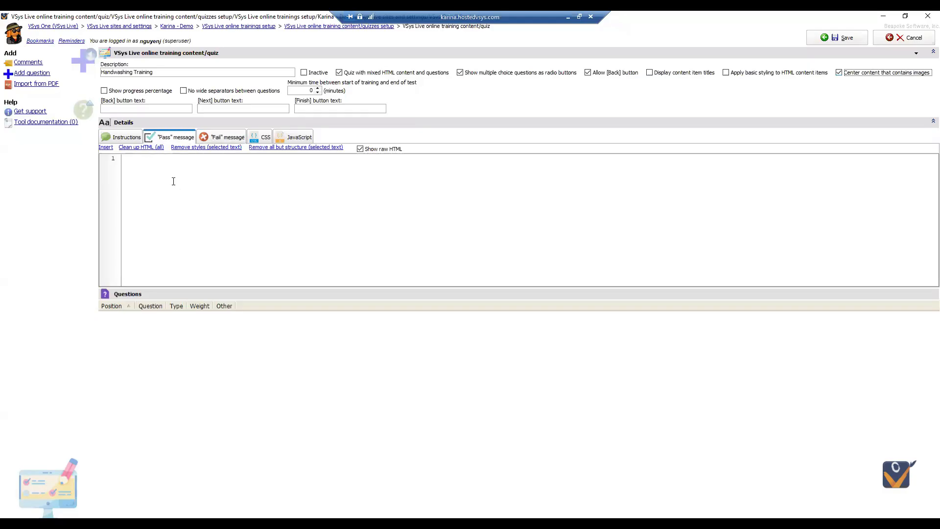
pyautogui.click(218, 139)
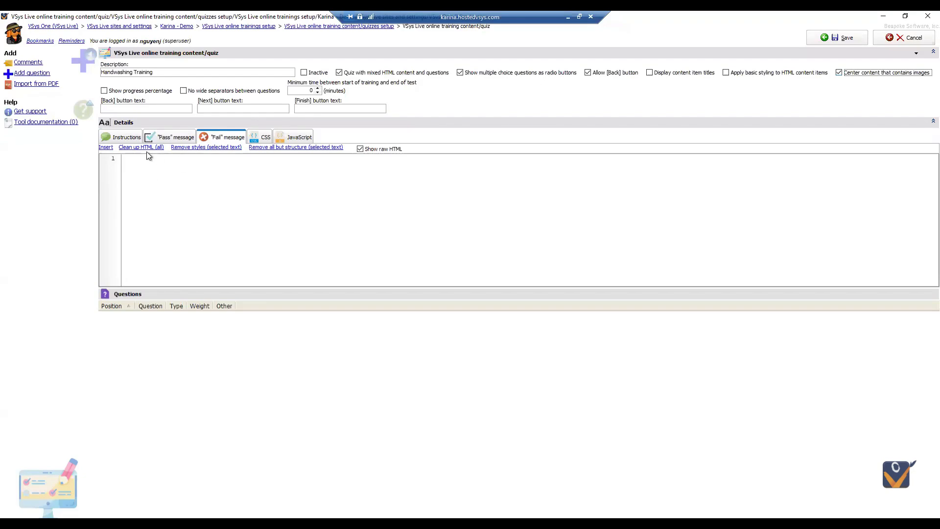
# Write the quiz instructions in HTML: an h3 heading "Handwashing" followed by the paragraph "Additional instructions here".
pyautogui.click(123, 137)
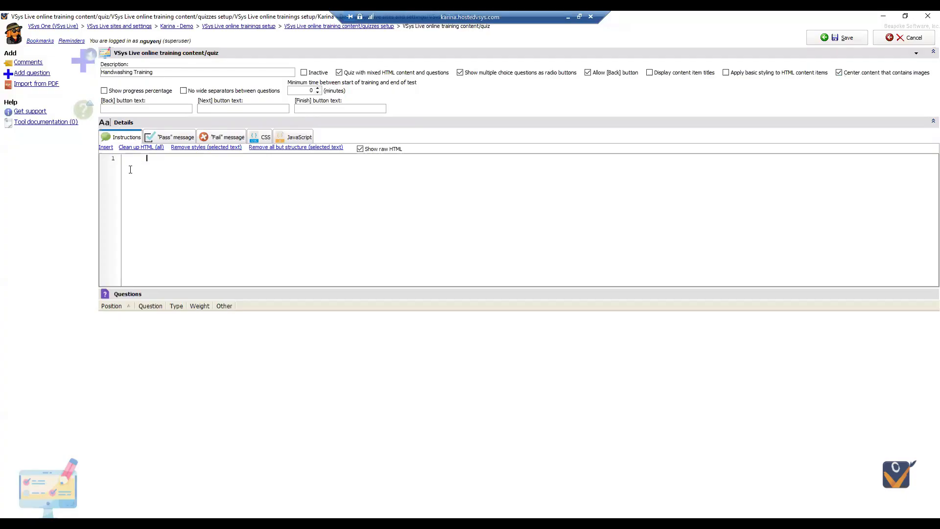
pyautogui.click(127, 159)
pyautogui.write('<h3>')
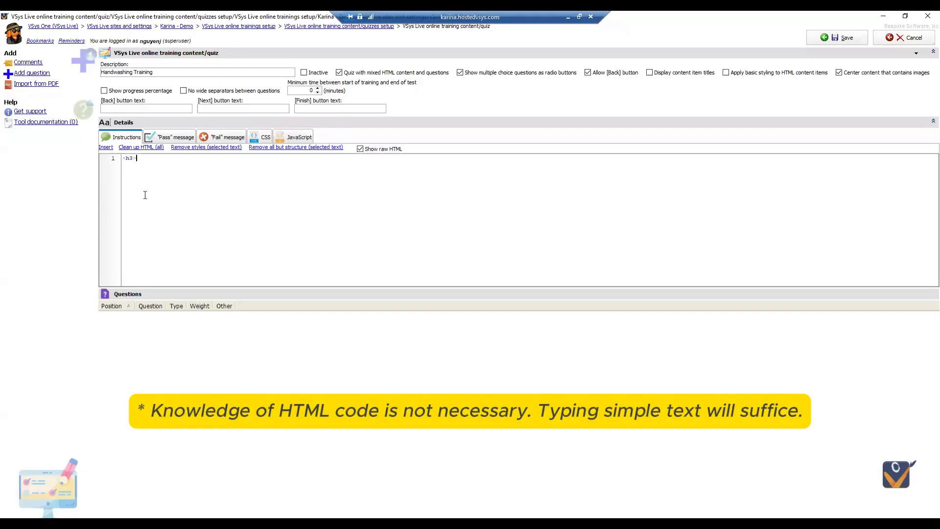
pyautogui.write('Hand')
pyautogui.write('washing')
pyautogui.write('<')
pyautogui.write('h')
pyautogui.write('/h3>')
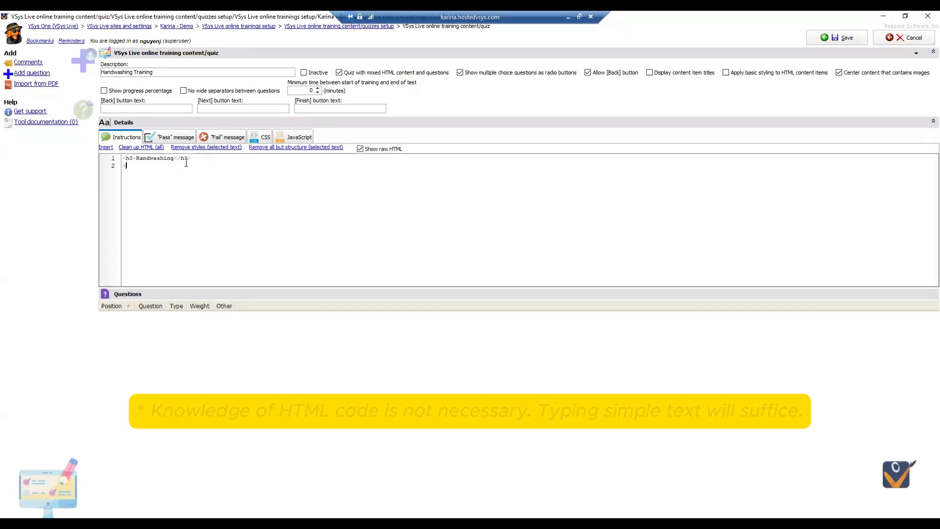
pyautogui.write('<p>')
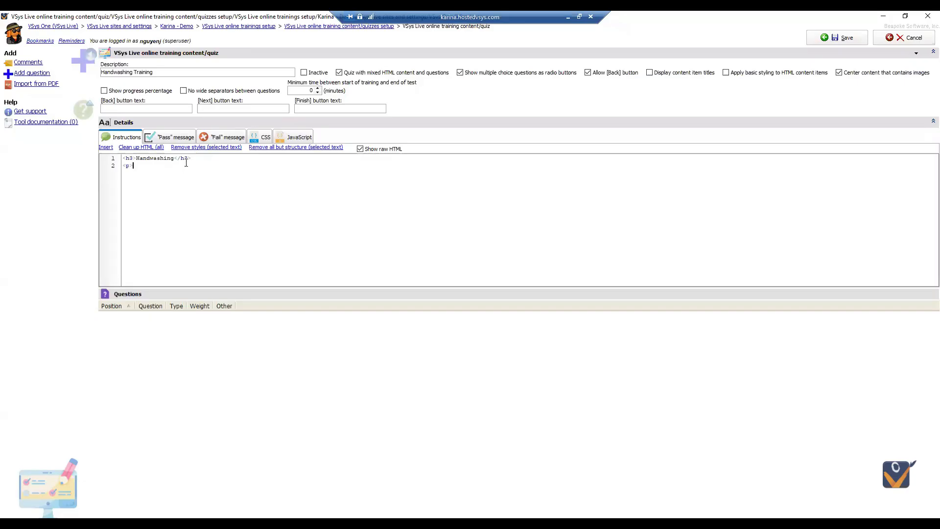
pyautogui.write('Addition')
pyautogui.write('al instructions here</p>')
# Switch the instructions out of raw HTML, center the "Handwashing" heading and end the paragraph below it with a period.
pyautogui.click(362, 148)
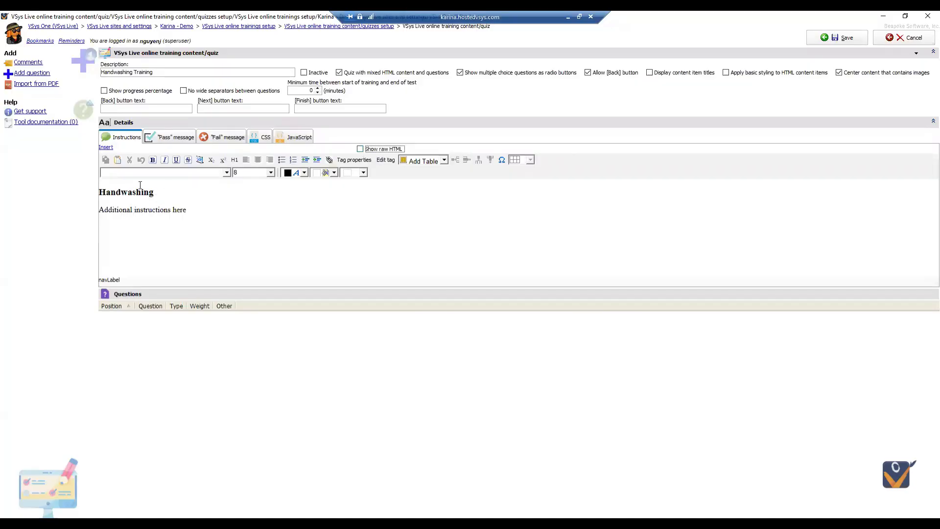
pyautogui.moveTo(154, 195); pyautogui.dragTo(98, 193)
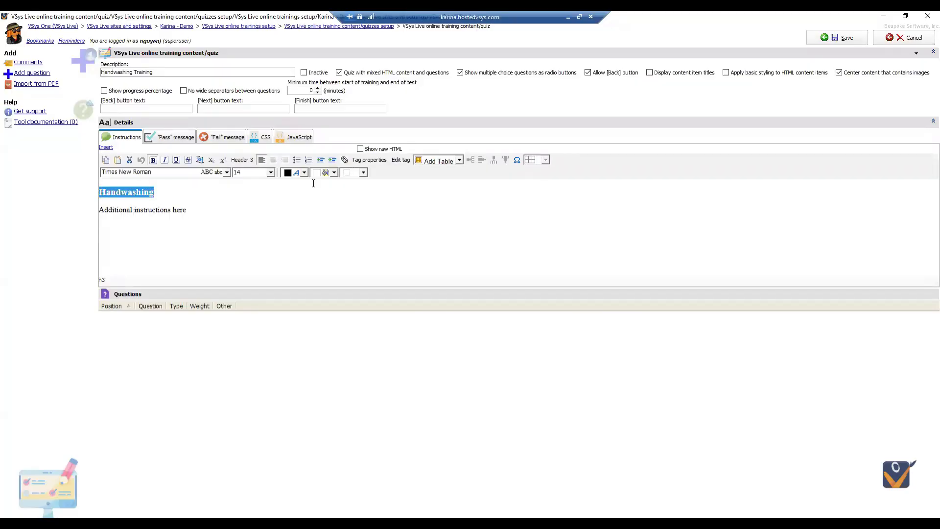
pyautogui.click(273, 160)
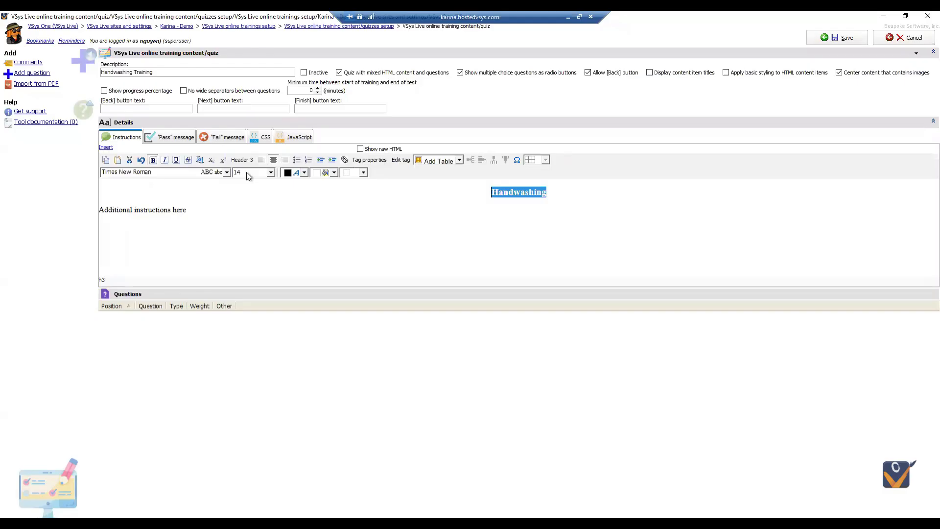
pyautogui.click(192, 221)
pyautogui.write('.')
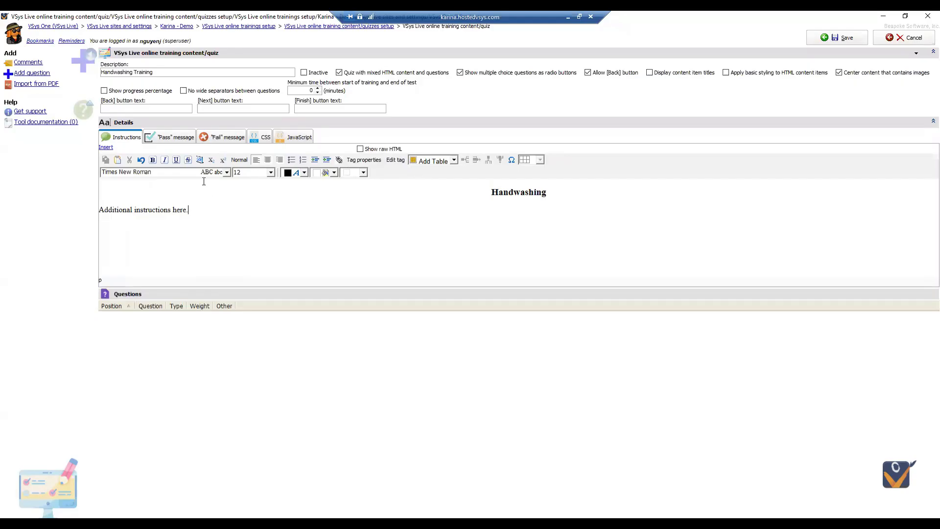
# Enter the pass message "Congrats, you passed" and the fail message "You have failed, please re-take the training for a passing score.".
pyautogui.click(175, 138)
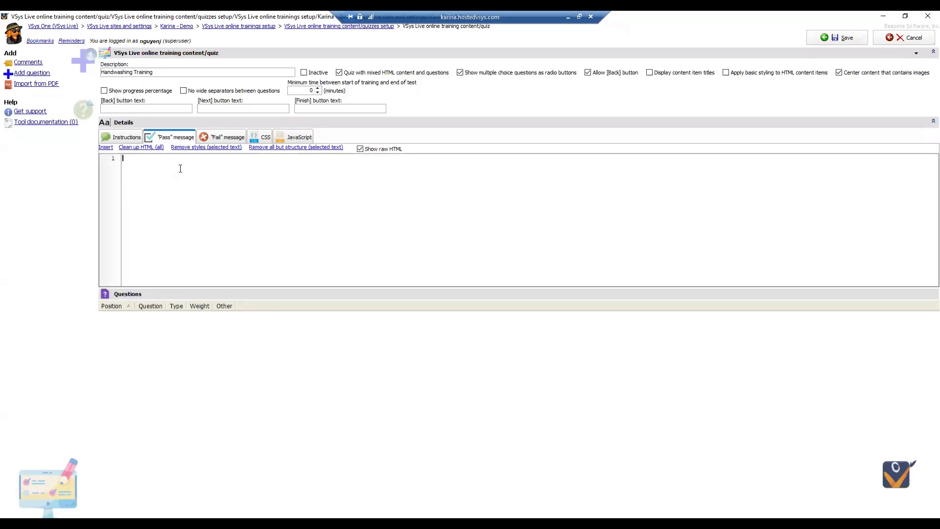
pyautogui.write('<ongrsa')
pyautogui.press('BackSpace')
pyautogui.press('BackSpace')
pyautogui.write('ats, you passe')
pyautogui.click(216, 138)
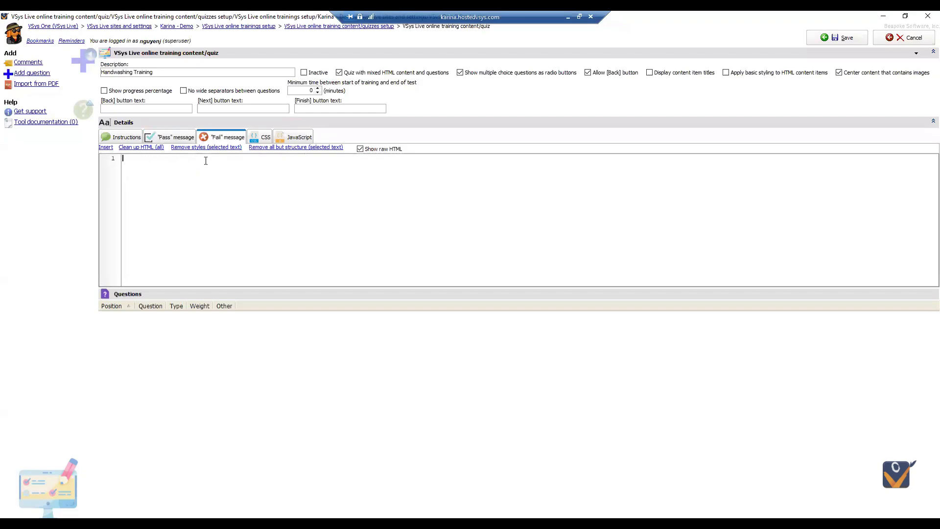
pyautogui.write('You have failed, please re-take the training for a passing score.')
# Return to the quiz instructions and show them as raw HTML.
pyautogui.click(128, 139)
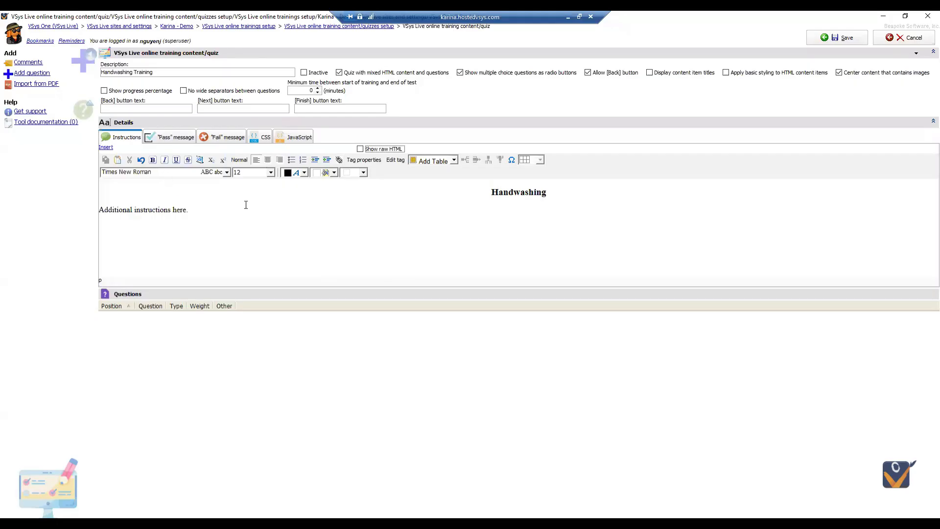
pyautogui.click(360, 149)
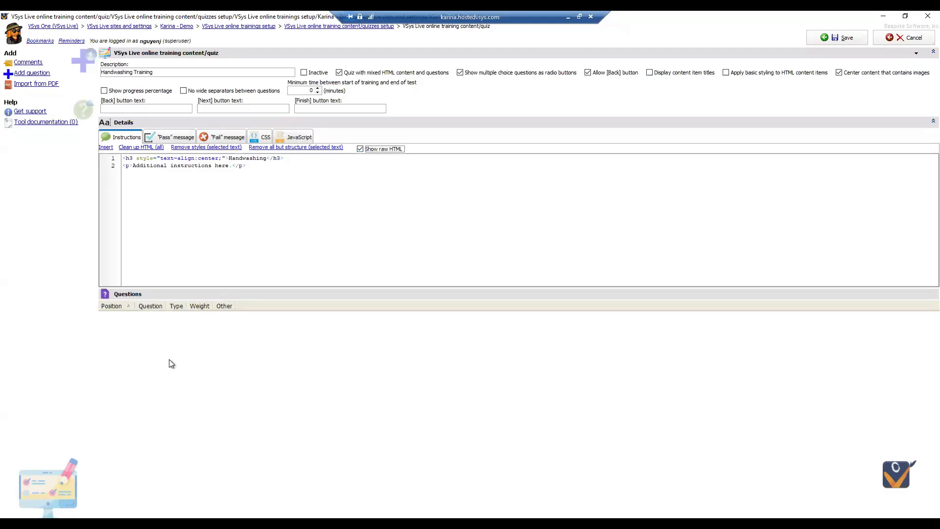
pyautogui.rightClick(159, 341)
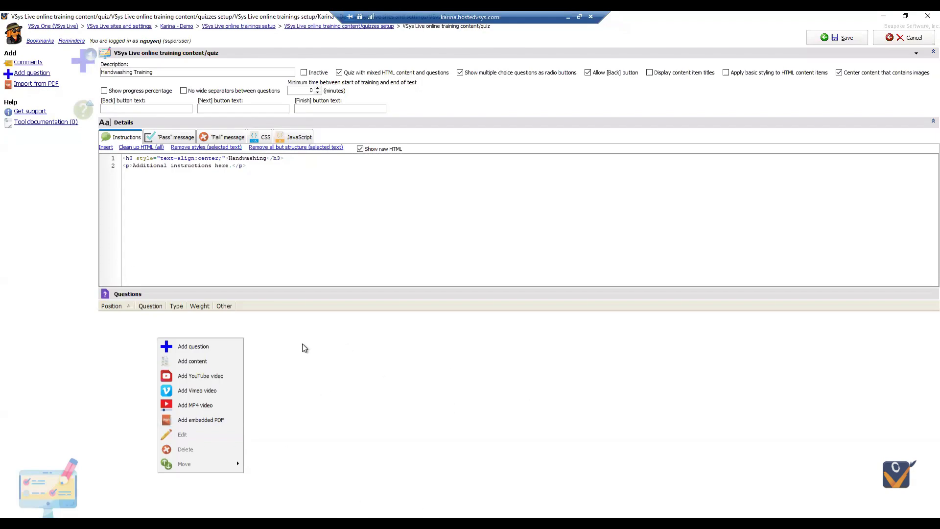
pyautogui.click(45, 308)
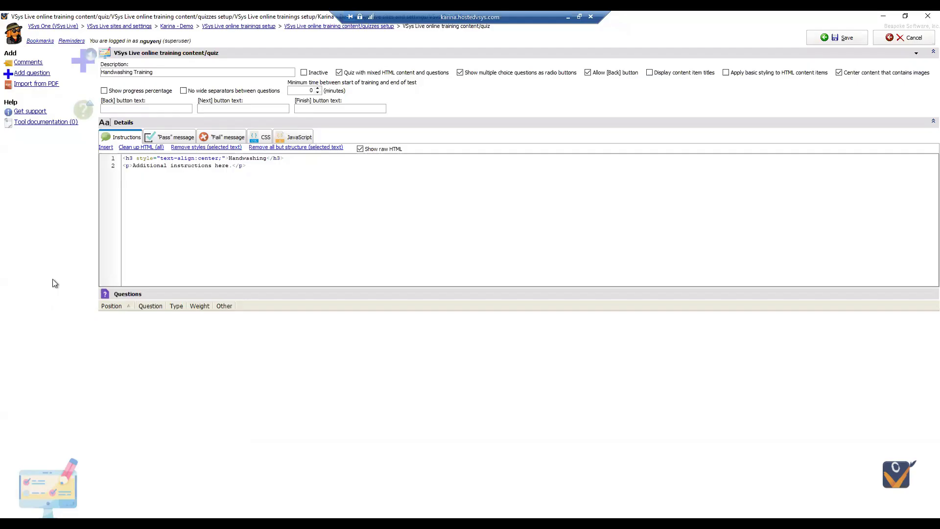
# Add a training content item described as "Intro" to the quiz's questions, with "Handwashing Intro:" as its opening line.
pyautogui.rightClick(151, 361)
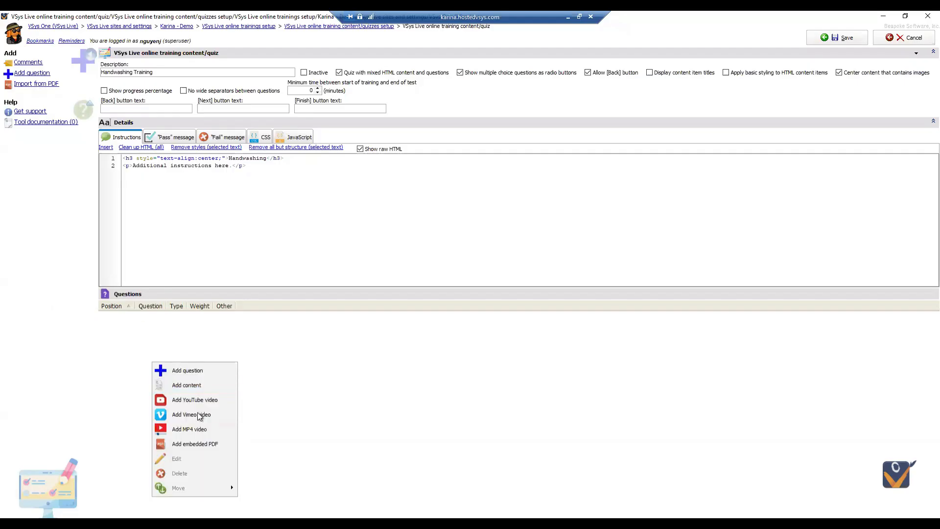
pyautogui.click(193, 386)
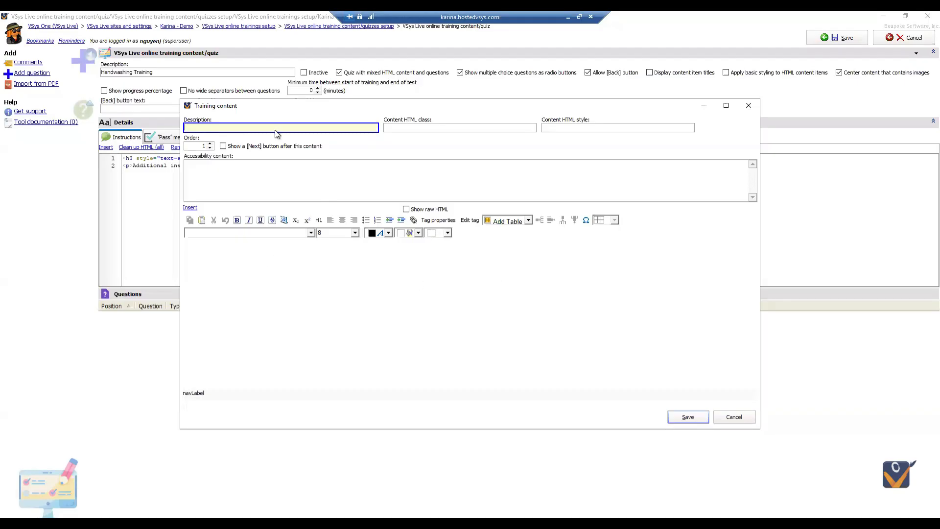
pyautogui.write('Intro')
pyautogui.click(208, 271)
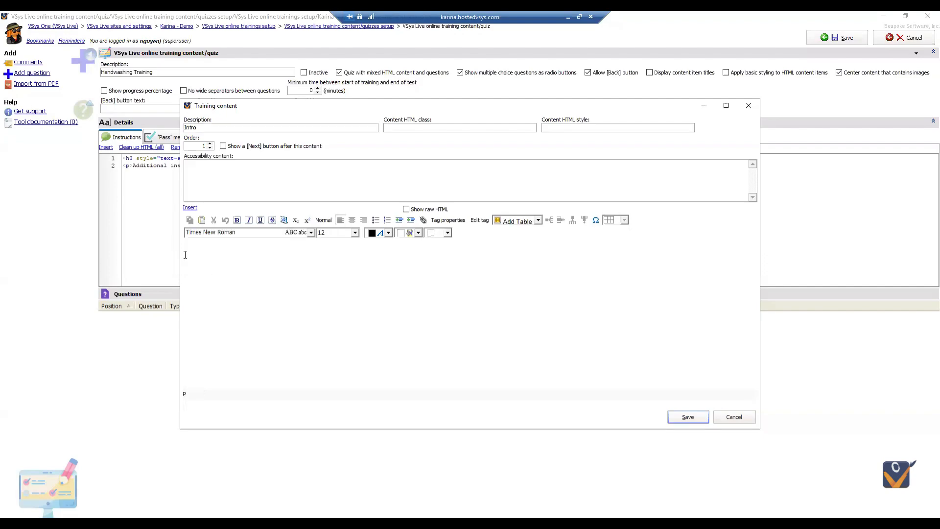
pyautogui.write('Handwashing Intro:')
pyautogui.press('Return')
# Add an unordered list below the opening line with the items "Bullet one" and "Bulet 2".
pyautogui.click(376, 221)
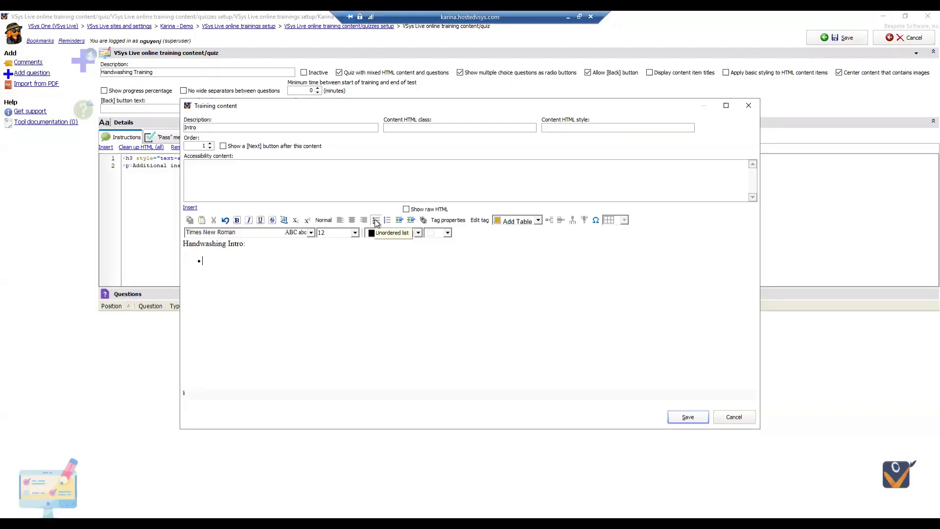
pyautogui.write('Bullet one')
pyautogui.press('Return')
pyautogui.write('Bulet 2')
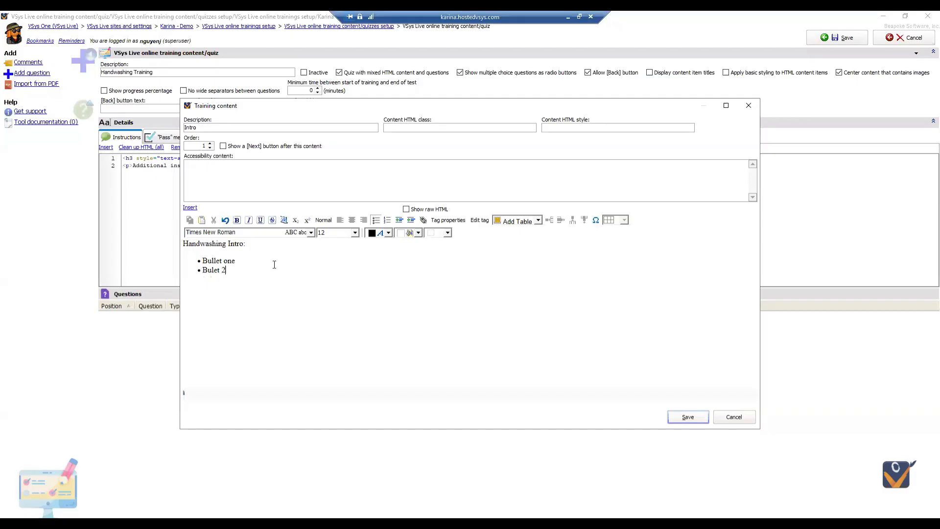
# Make the "Handwashing Intro:" line bold and set its font size to 16.
pyautogui.tripleClick(262, 246)
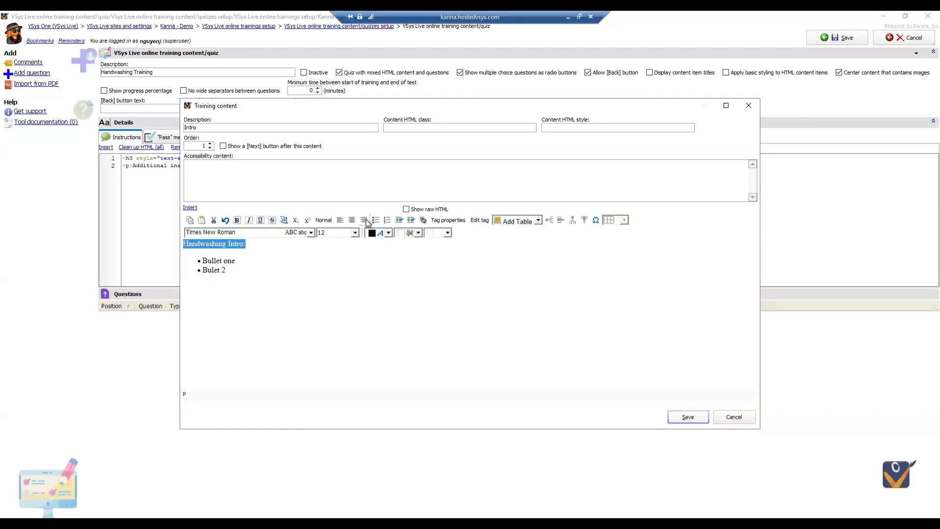
pyautogui.click(237, 221)
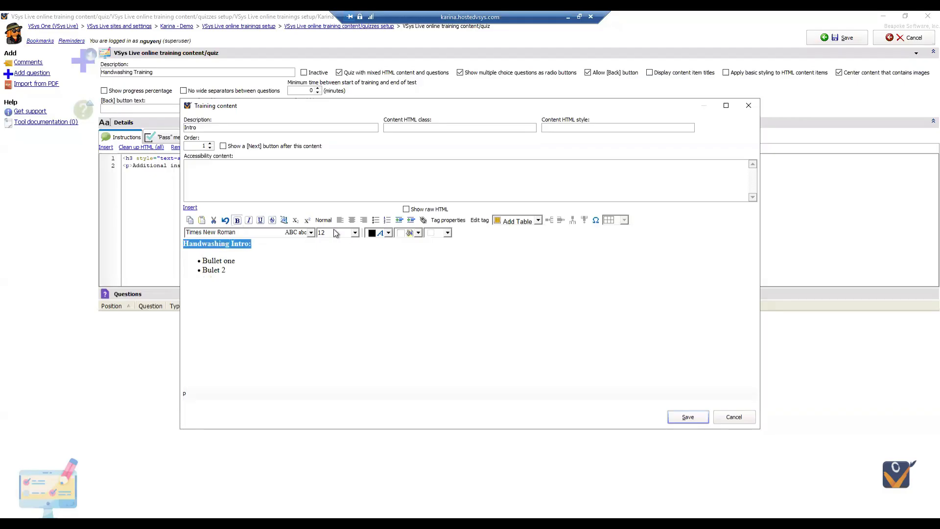
pyautogui.click(343, 231)
pyautogui.click(323, 277)
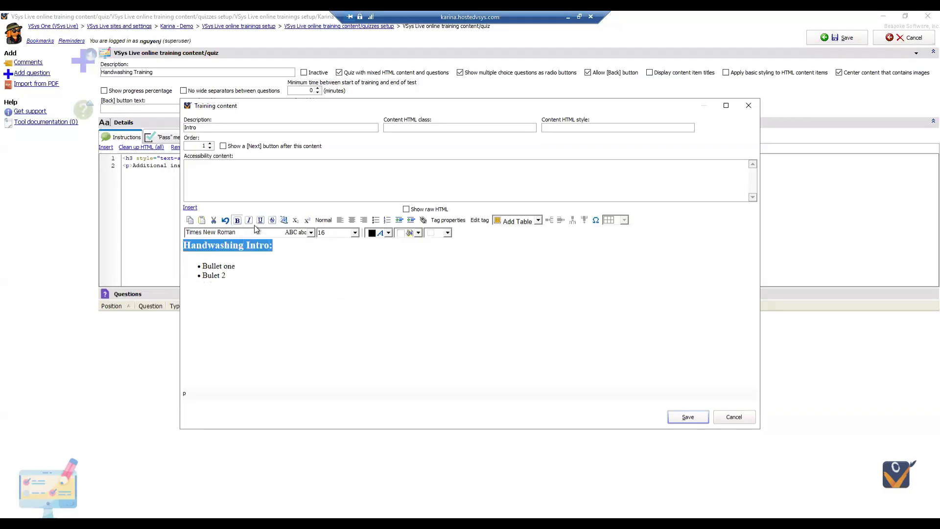
# Underline the "Handwashing Intro:" line, and copy the heading and both bullets into the Intro item's accessibility content, saving the item.
pyautogui.click(260, 220)
pyautogui.click(226, 275)
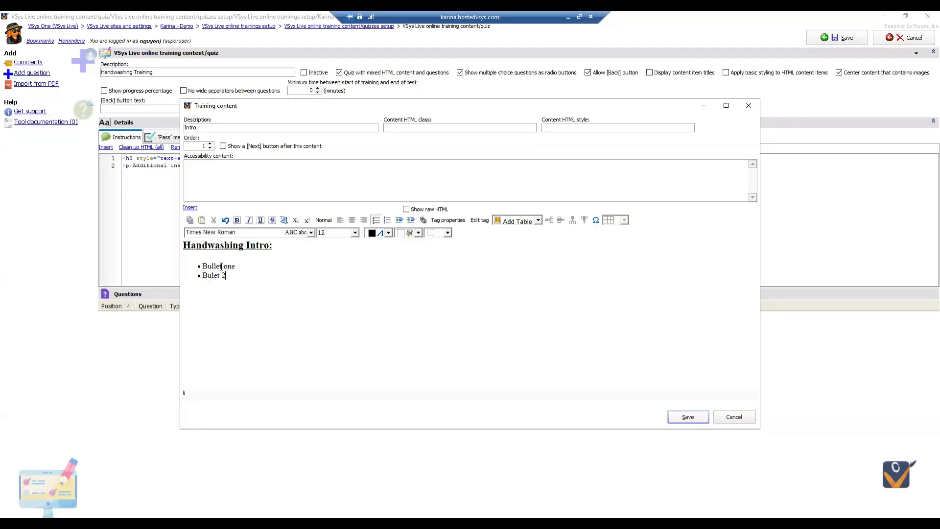
pyautogui.click(219, 177)
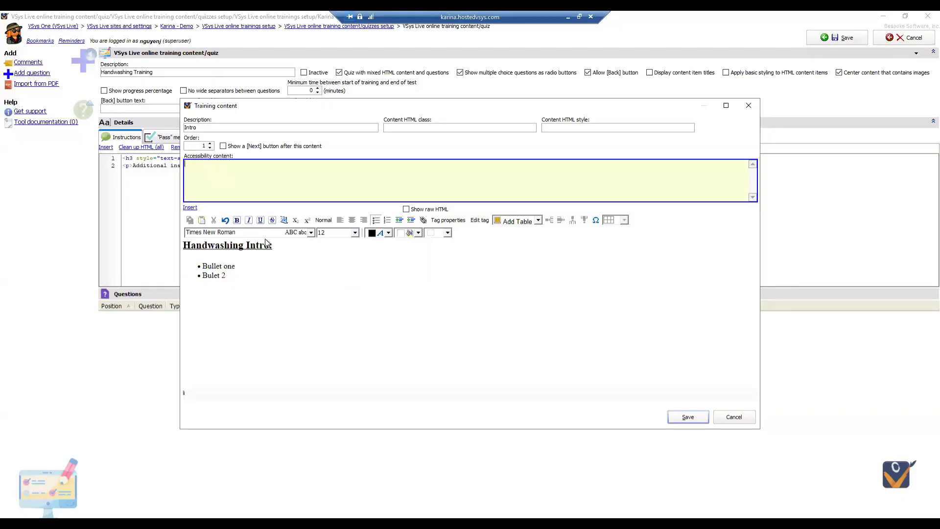
pyautogui.moveTo(237, 292); pyautogui.dragTo(171, 232)
pyautogui.hotkey('ctrl', 'c')
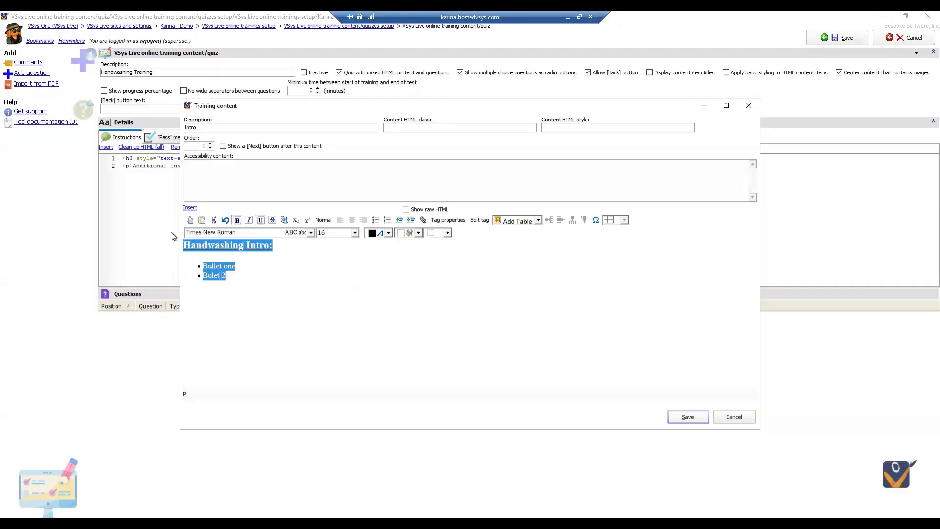
pyautogui.click(207, 190)
pyautogui.hotkey('ctrl', 'v')
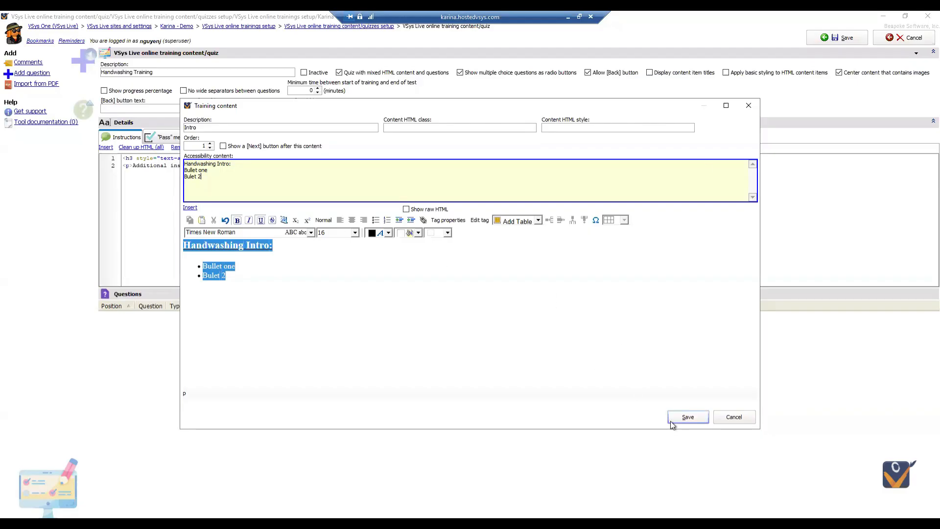
pyautogui.click(684, 417)
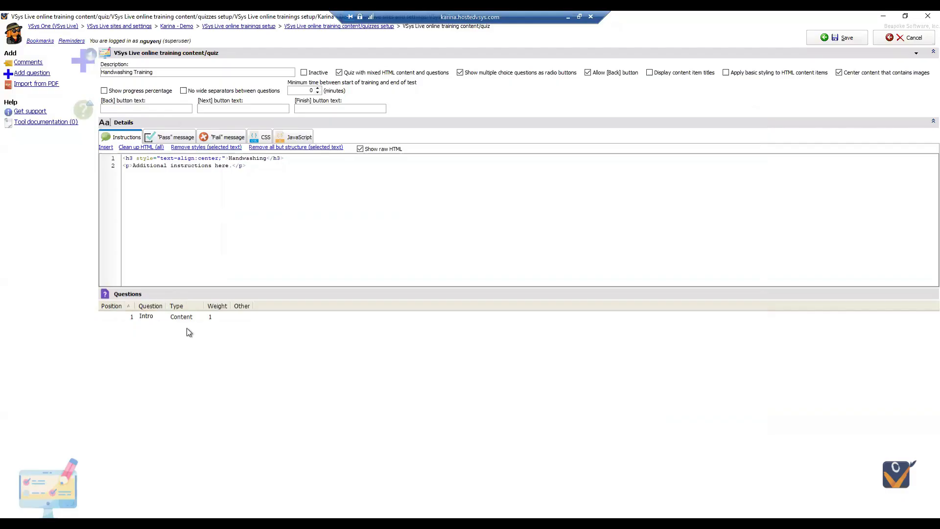
pyautogui.rightClick(157, 339)
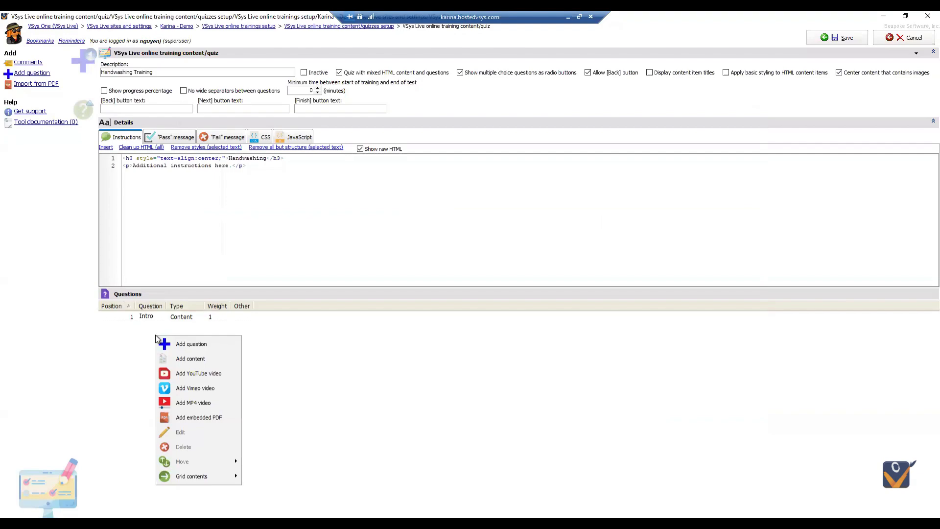
pyautogui.click(113, 338)
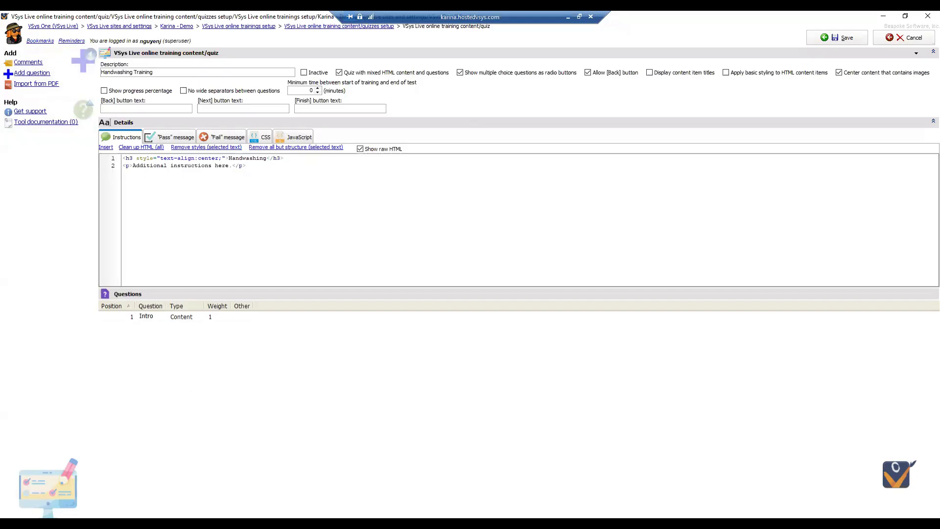
# Import the PDF file "CDC Handwashing Provider-Factsheet-508 (2)" from the Desktop into the quiz as content pages.
pyautogui.click(34, 85)
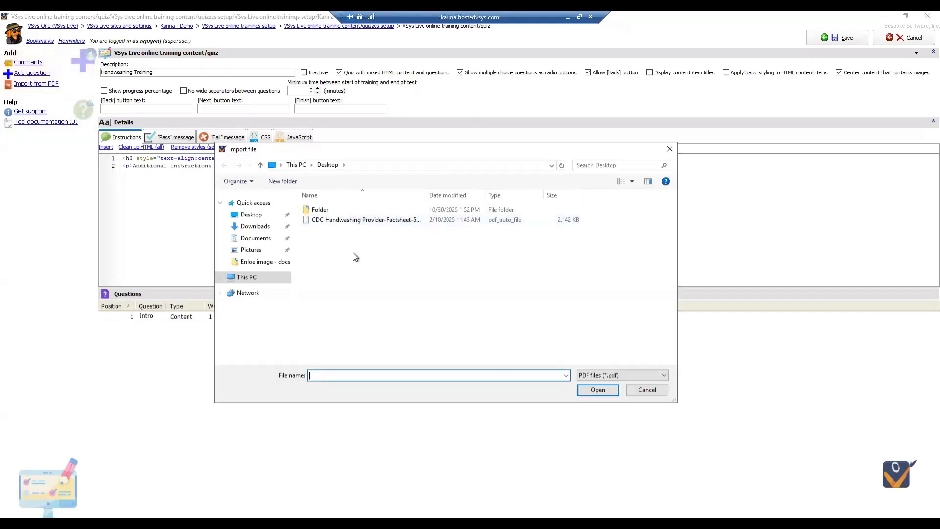
pyautogui.click(354, 222)
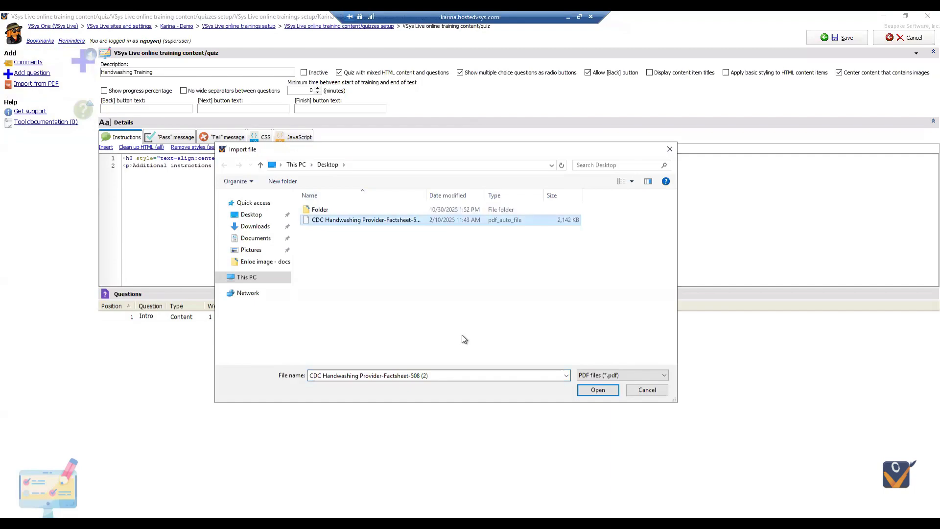
pyautogui.click(591, 392)
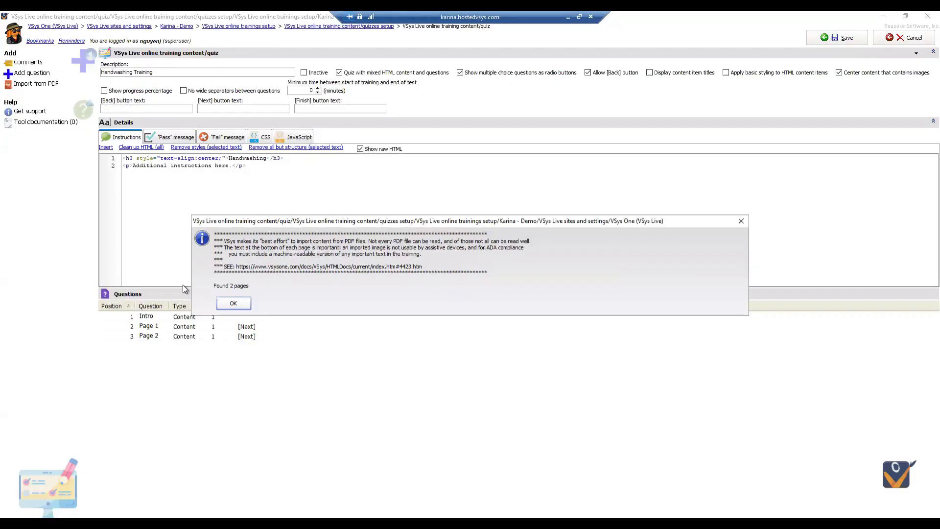
pyautogui.click(232, 305)
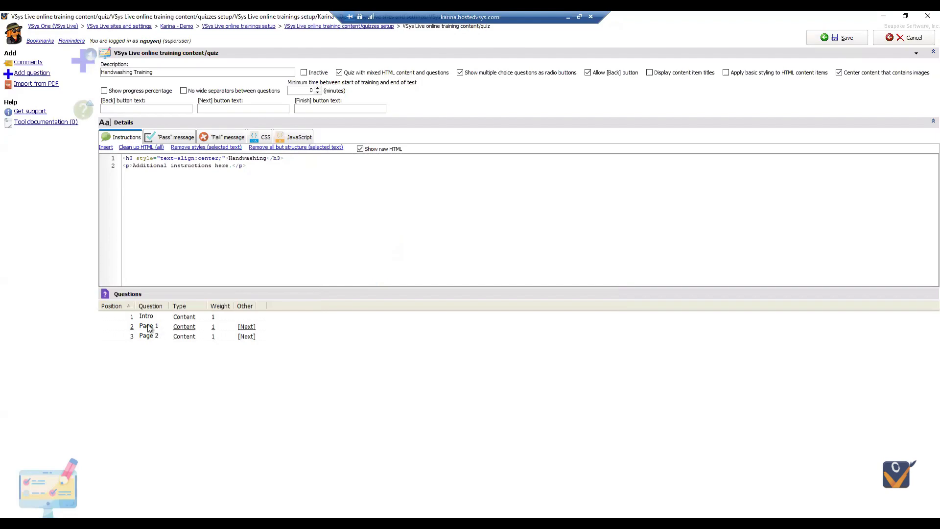
# Open the imported Page 1 content item and look through its page image from start to end.
pyautogui.click(152, 331)
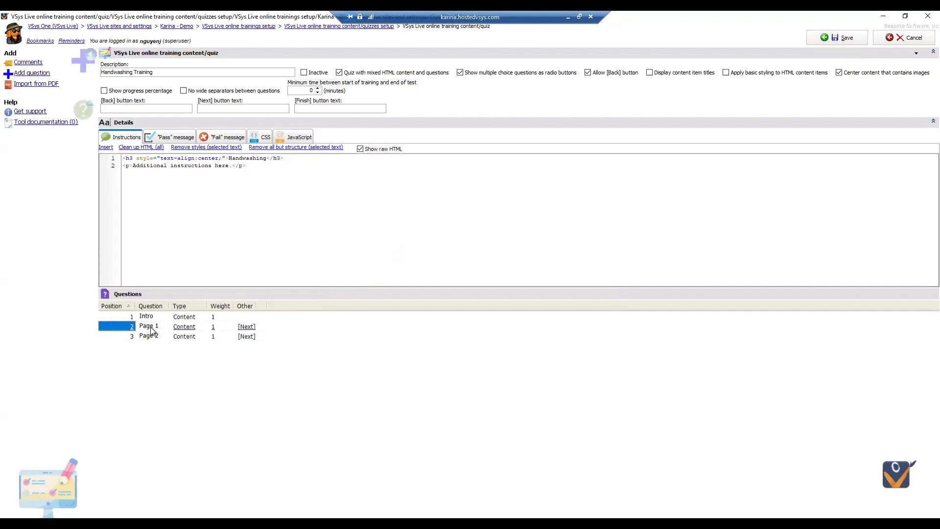
pyautogui.doubleClick(152, 331)
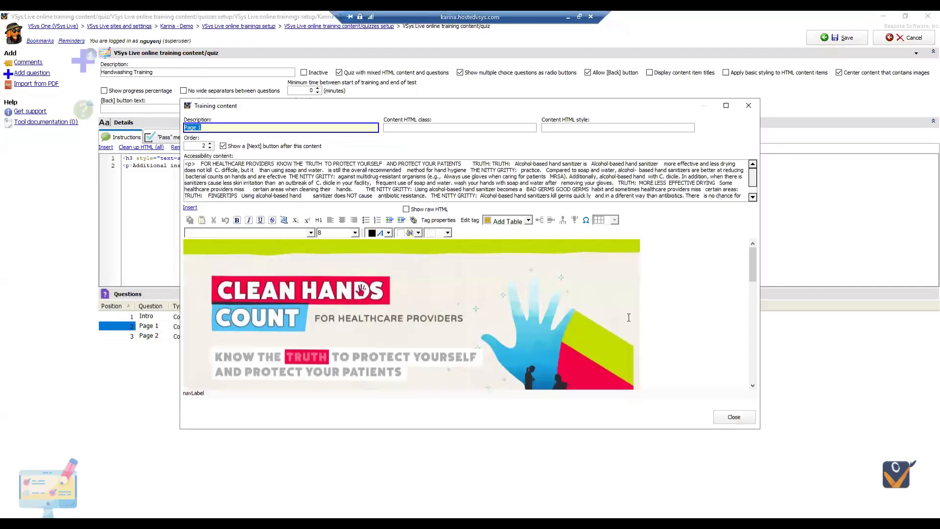
pyautogui.moveTo(753, 274); pyautogui.dragTo(768, 386)
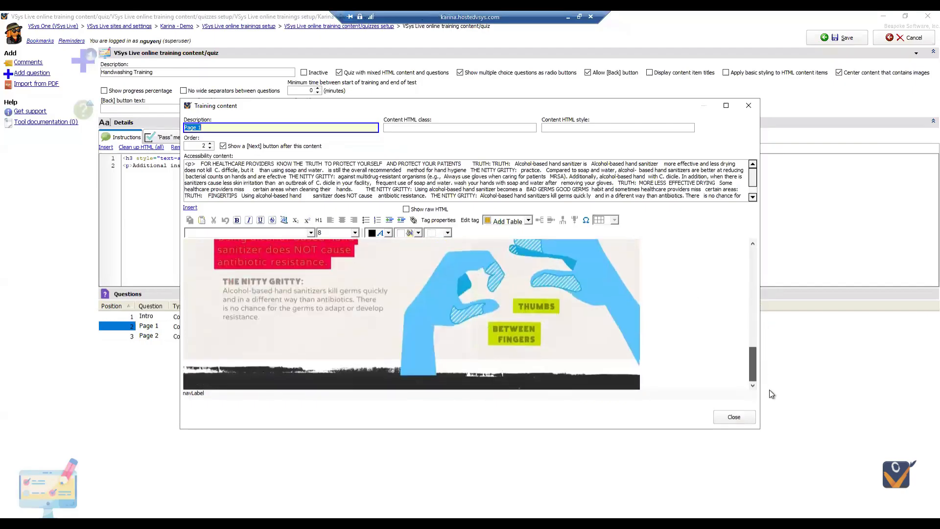
pyautogui.moveTo(753, 353); pyautogui.dragTo(754, 247)
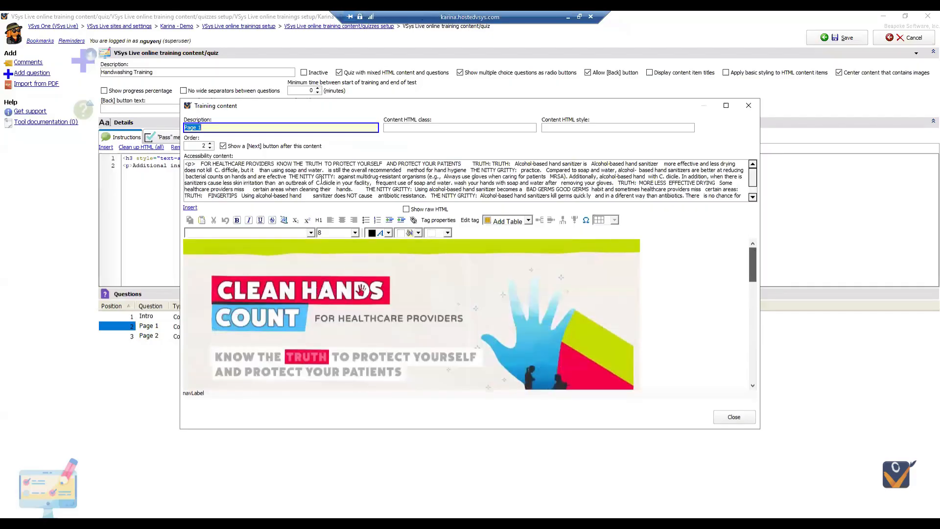
# Remove the opening <p> and closing </p> tags from the accessibility content of Page 1.
pyautogui.click(206, 170)
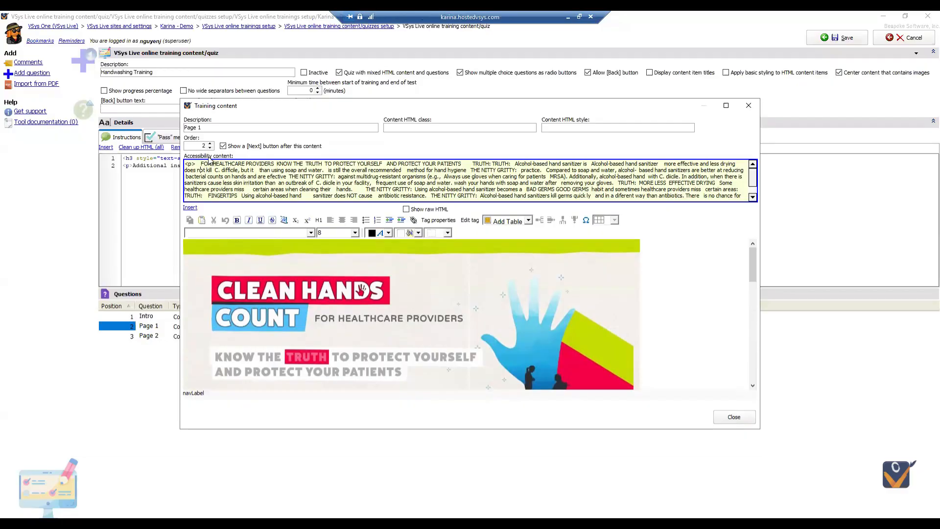
pyautogui.doubleClick(191, 164)
pyautogui.write('<b>')
pyautogui.moveTo(199, 164); pyautogui.dragTo(173, 164)
pyautogui.press('BackSpace')
pyautogui.scroll(-2, 248, 167)
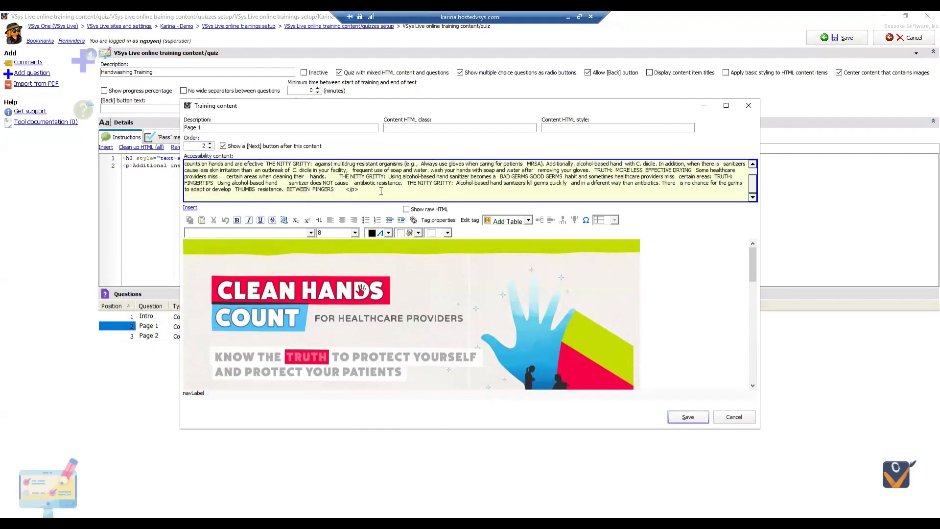
pyautogui.keyDown('shift'); pyautogui.click(335, 191); pyautogui.keyUp('shift')
pyautogui.press('BackSpace')
pyautogui.click(212, 127)
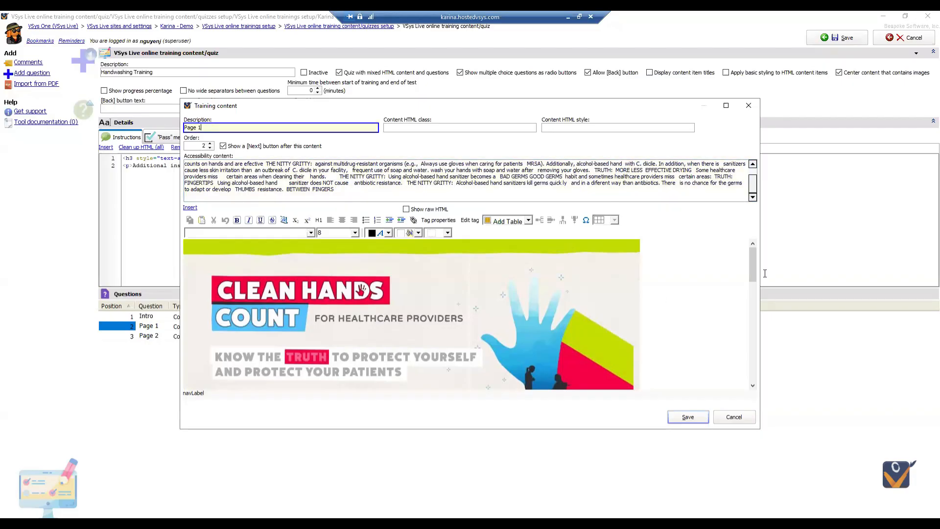
# Switch the [Next] button after Page 1 off and back on, and save the content item.
pyautogui.moveTo(751, 263); pyautogui.dragTo(754, 239)
pyautogui.click(251, 146)
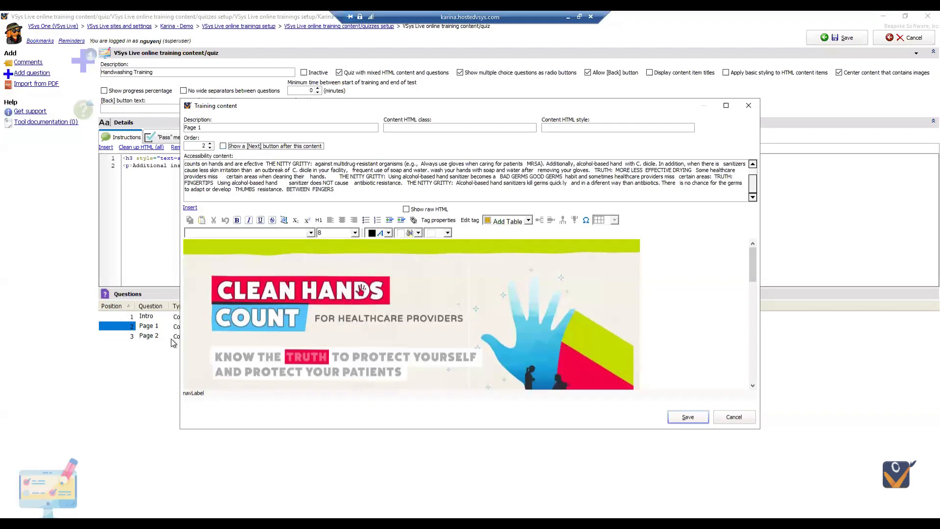
pyautogui.click(268, 147)
pyautogui.click(688, 417)
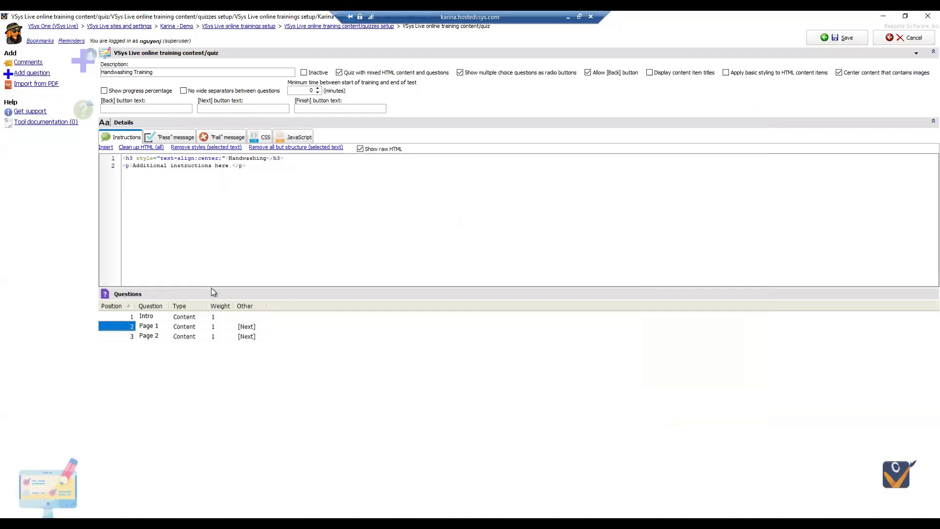
# Enable showing a [Next] button after the Intro content item and save it.
pyautogui.click(150, 316)
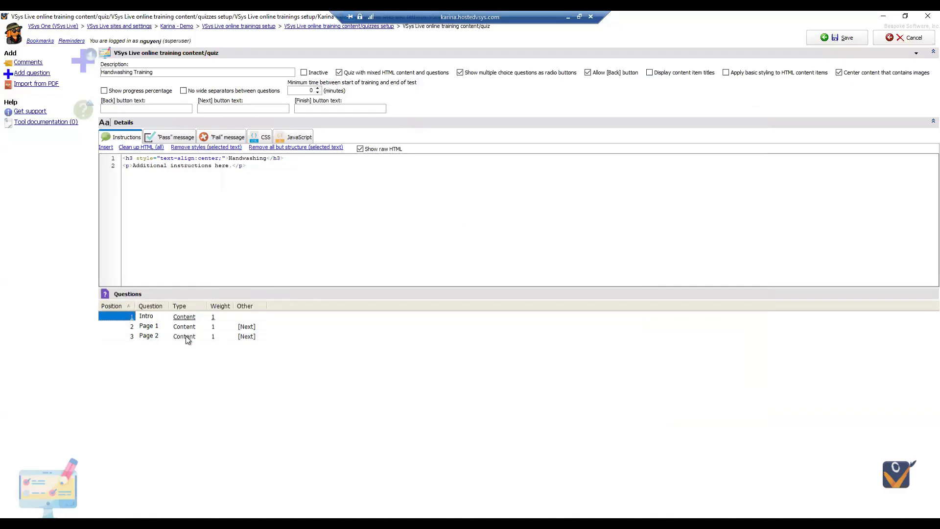
pyautogui.click(184, 317)
pyautogui.click(244, 146)
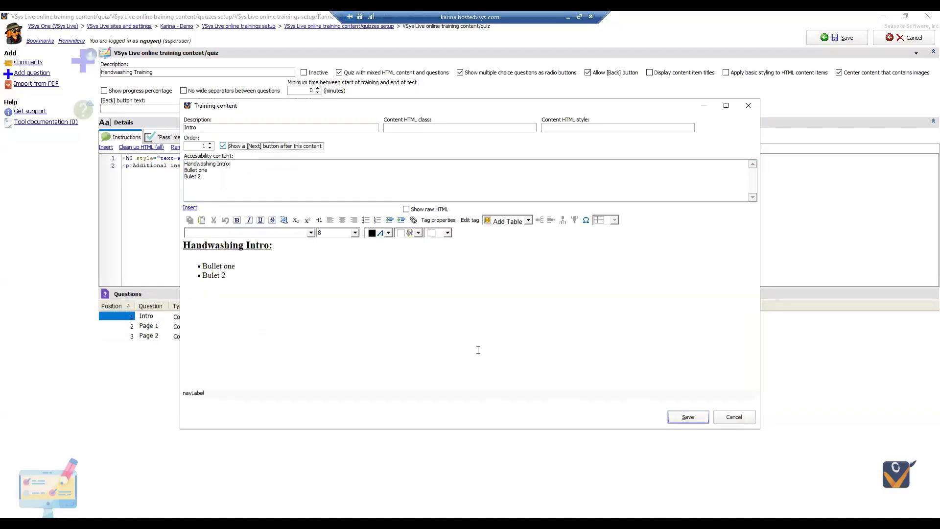
pyautogui.click(690, 418)
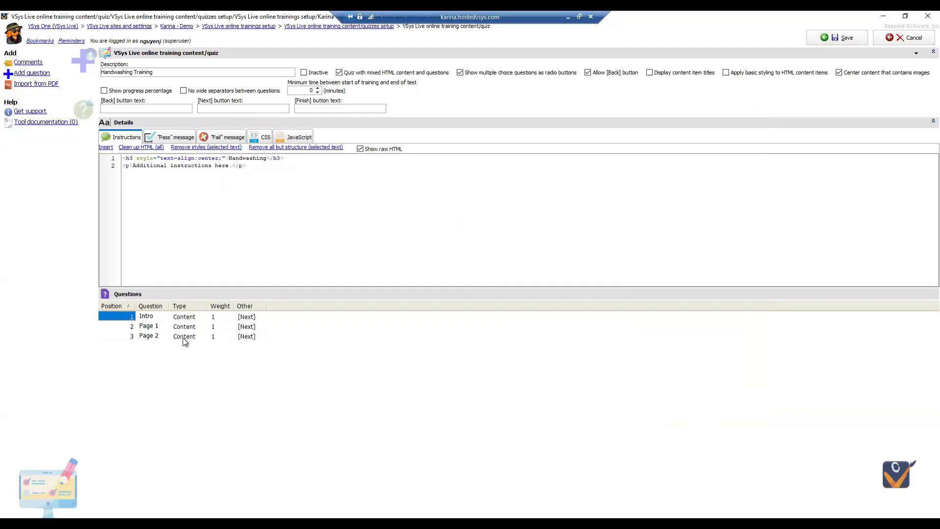
pyautogui.rightClick(204, 377)
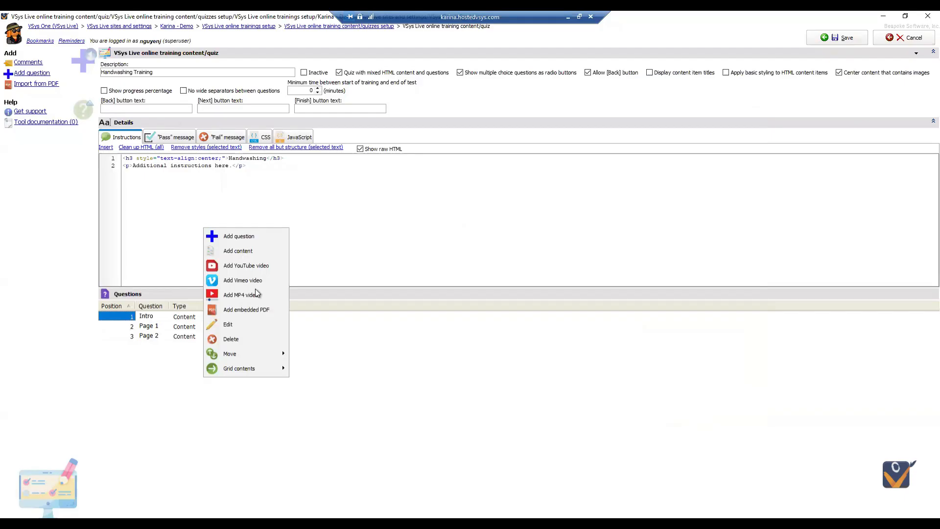
pyautogui.click(257, 266)
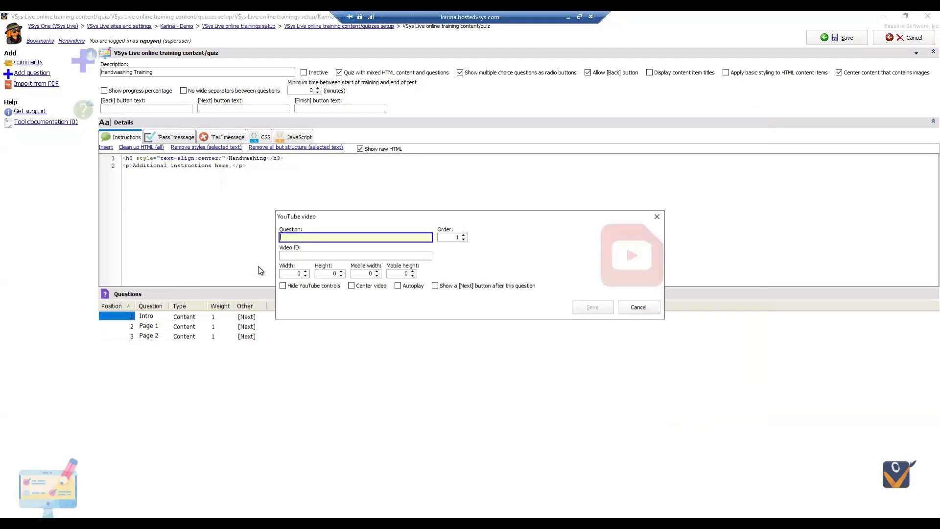
pyautogui.click(295, 255)
pyautogui.write('https://www.youtube.com/watch?v=fpXh2XHwMmE')
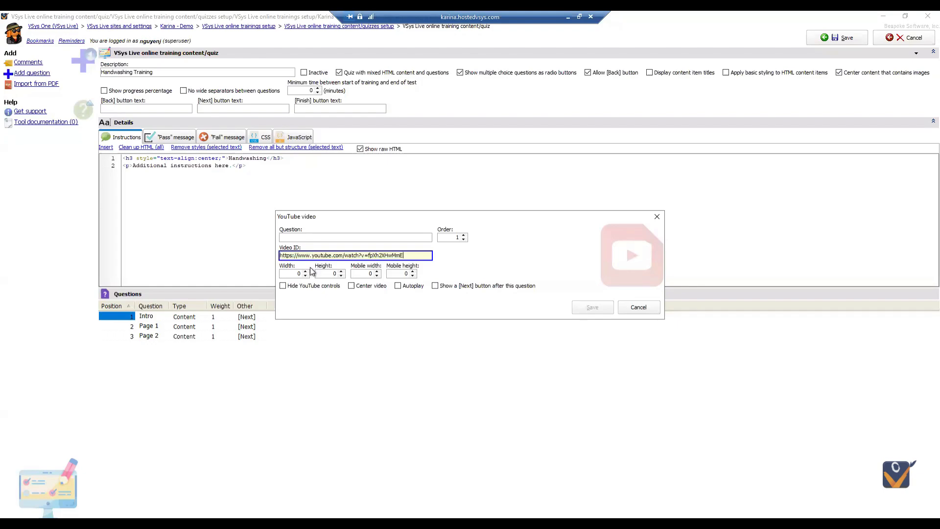
pyautogui.click(296, 237)
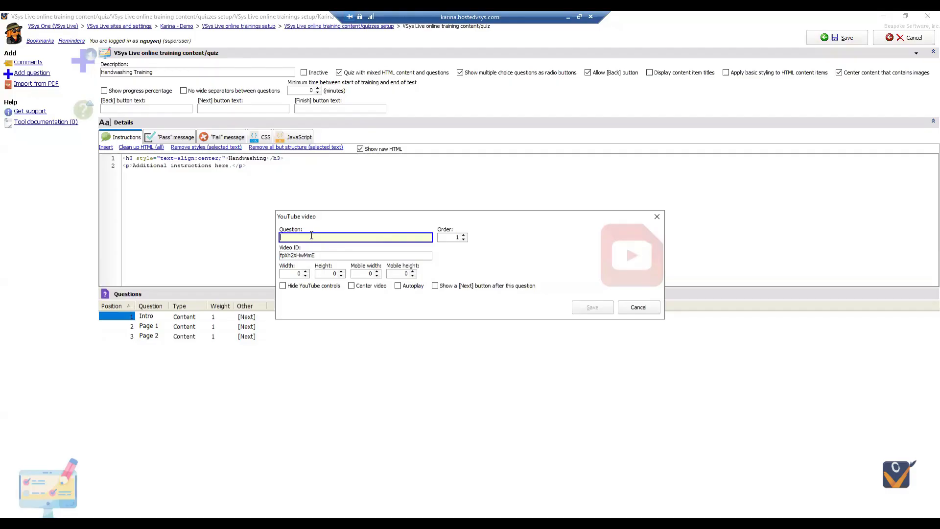
pyautogui.write('What you need to know about handw')
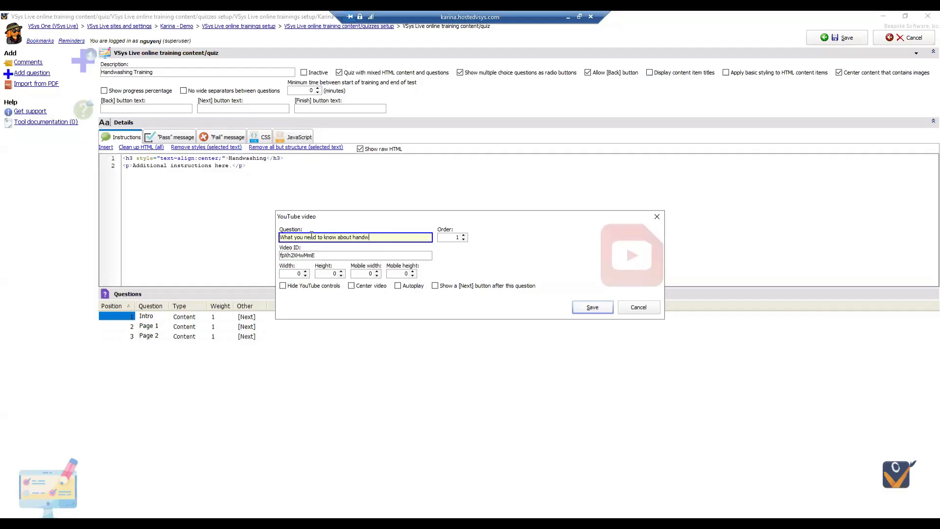
pyautogui.write('ashing')
# Set the YouTube video to be centered with a [Next] button after it, and save it.
pyautogui.click(368, 286)
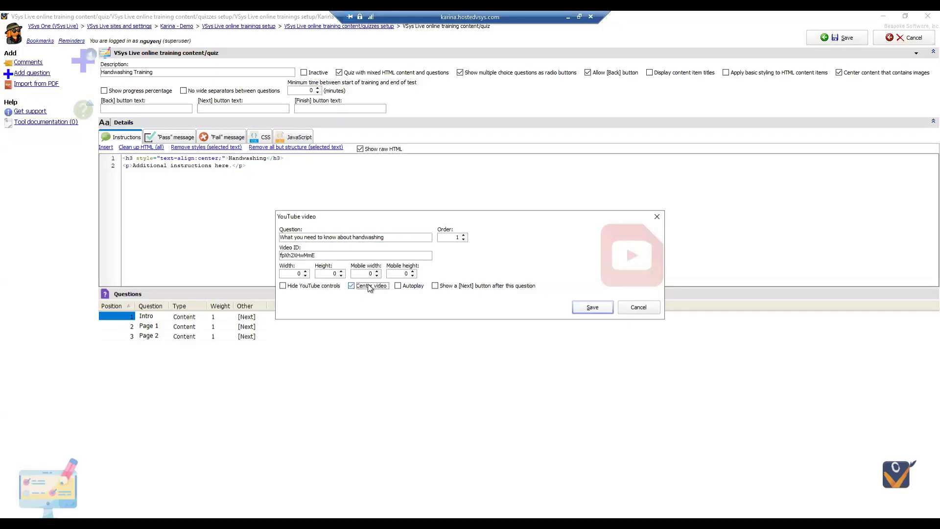
pyautogui.click(453, 285)
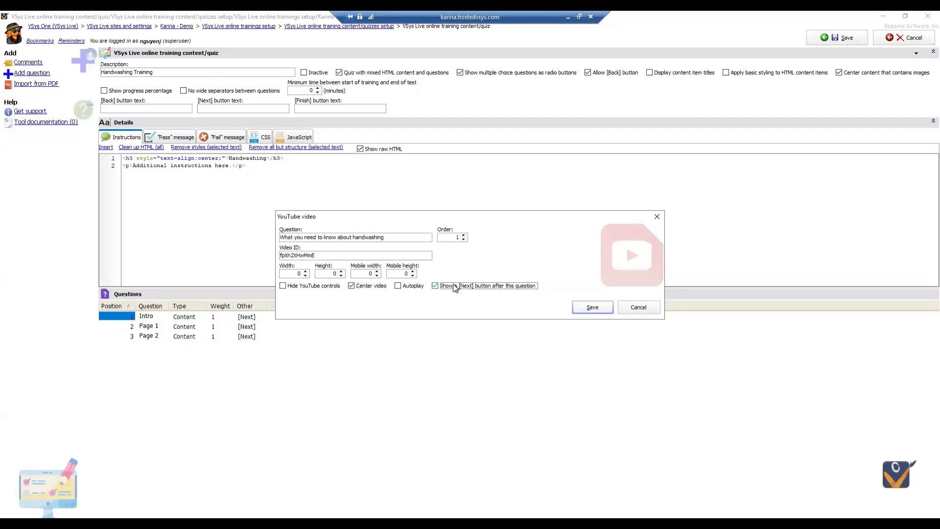
pyautogui.click(585, 307)
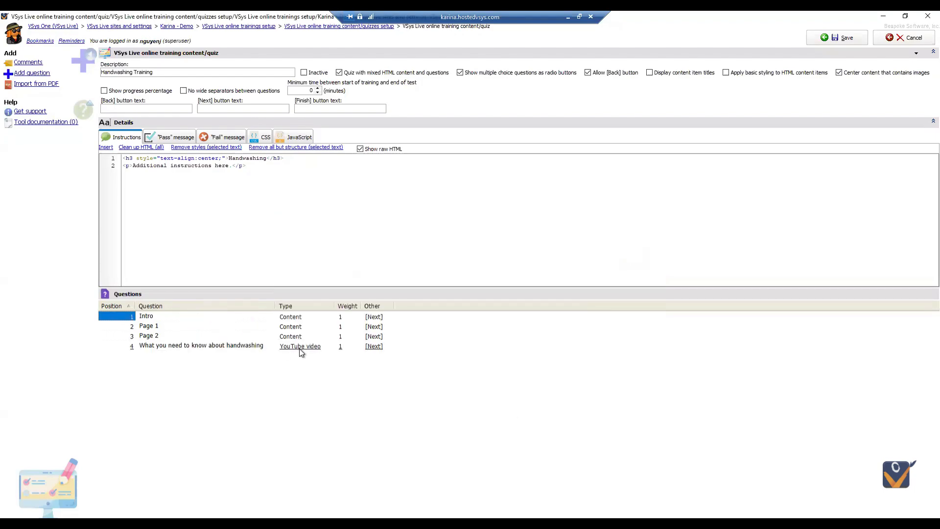
# Start a new quiz question with the question type Multiple choice.
pyautogui.rightClick(164, 383)
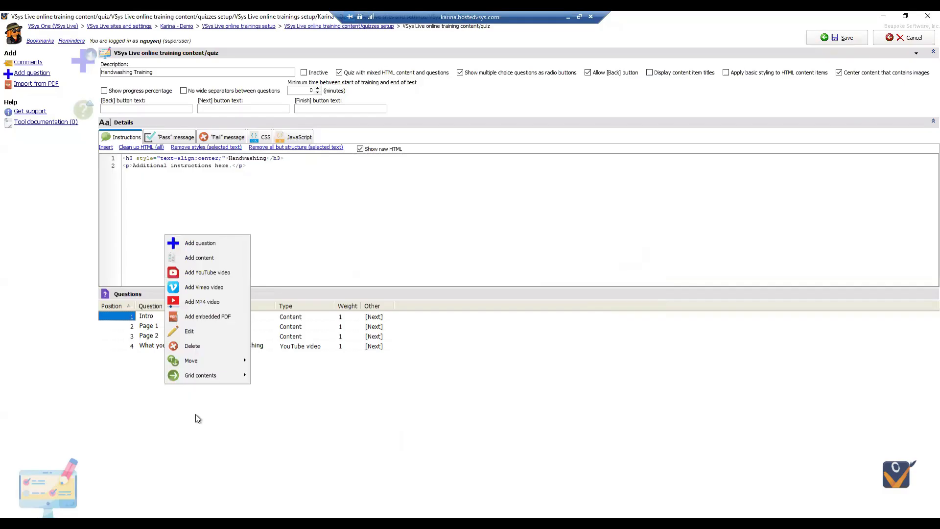
pyautogui.click(218, 245)
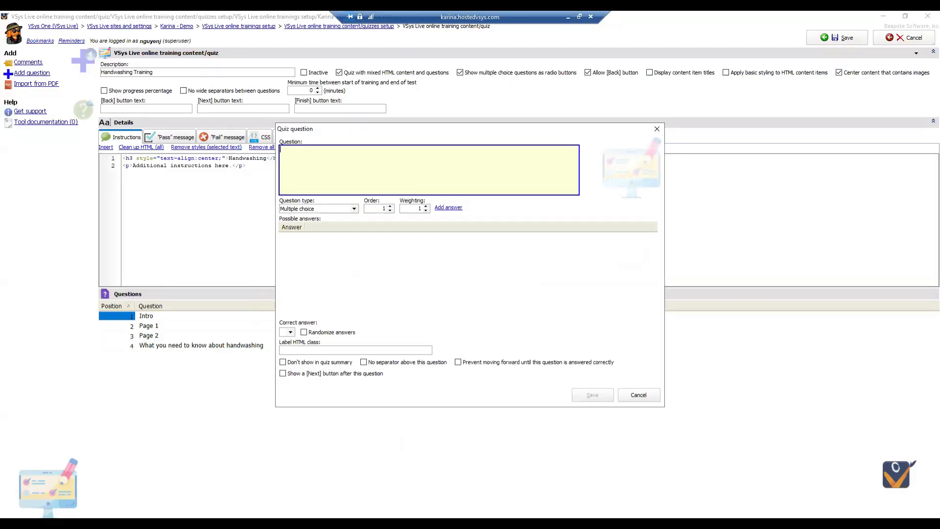
pyautogui.click(299, 209)
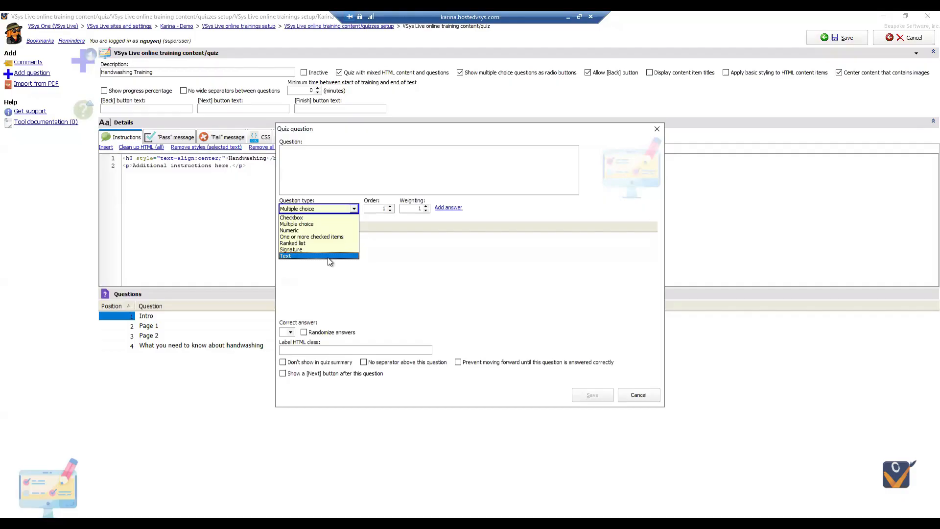
pyautogui.click(324, 225)
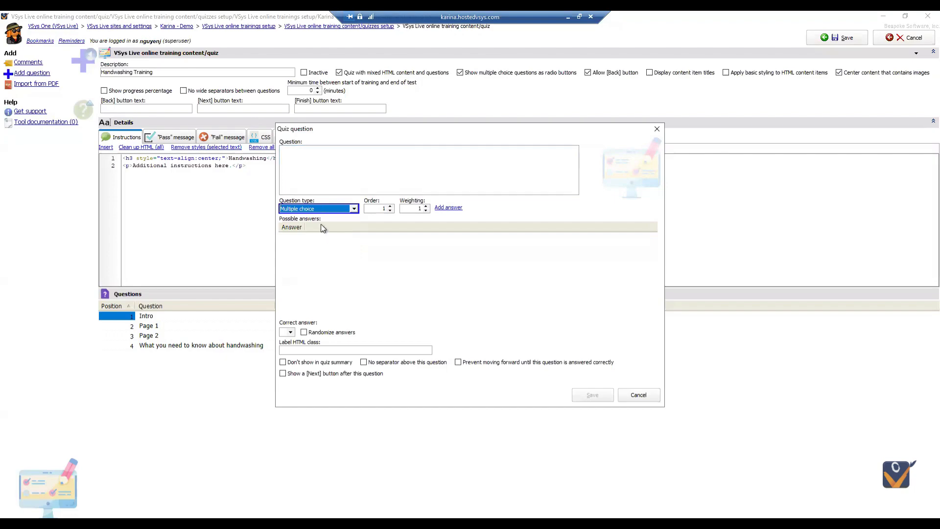
# Enter "1. What is correct?" as the text of the multiple choice question.
pyautogui.click(323, 157)
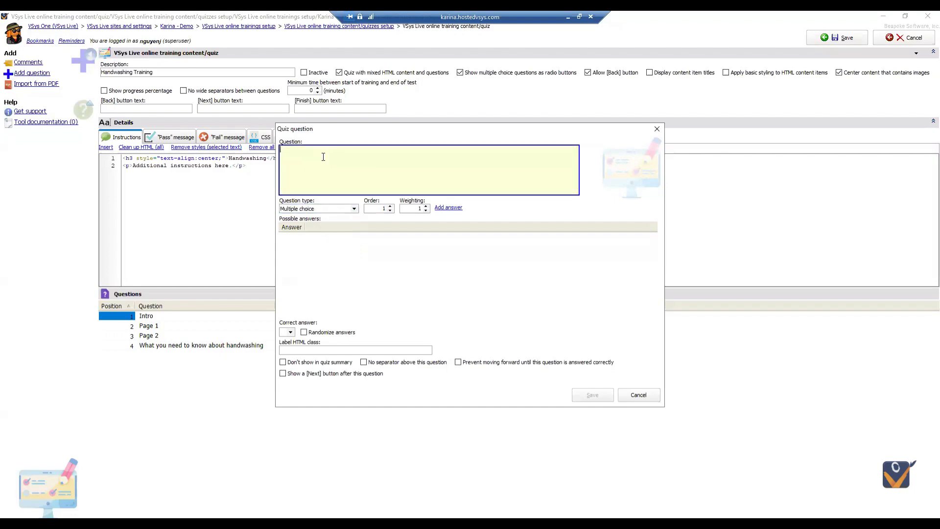
pyautogui.write('WHat')
pyautogui.press('BackSpace')
pyautogui.press('BackSpace')
pyautogui.press('BackSpace')
pyautogui.press('BackSpace')
pyautogui.write('hat is cor')
pyautogui.write('rect')
pyautogui.write('1.')
pyautogui.doubleClick(283, 148)
# Add the possible answers "A. one", "B. two" and "C. three" to the multiple choice question.
pyautogui.click(449, 209)
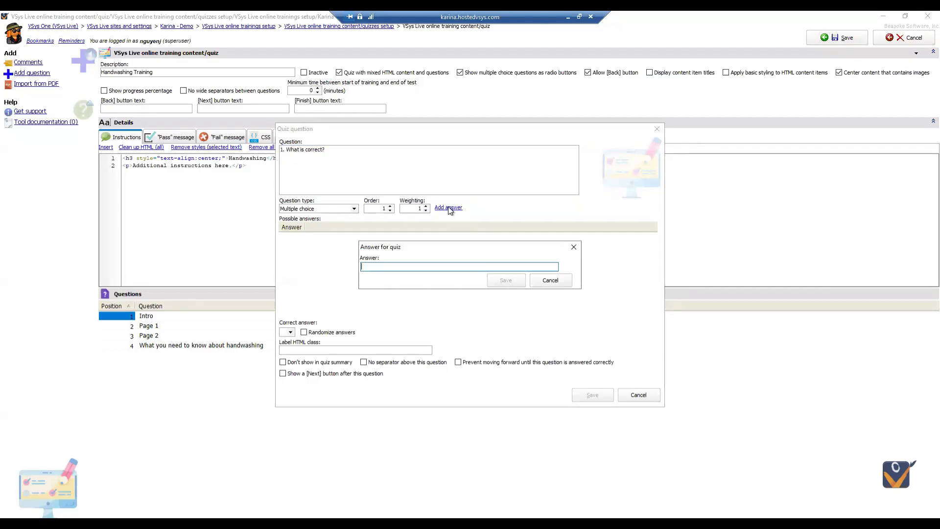
pyautogui.write('A. one')
pyautogui.click(507, 281)
pyautogui.click(453, 208)
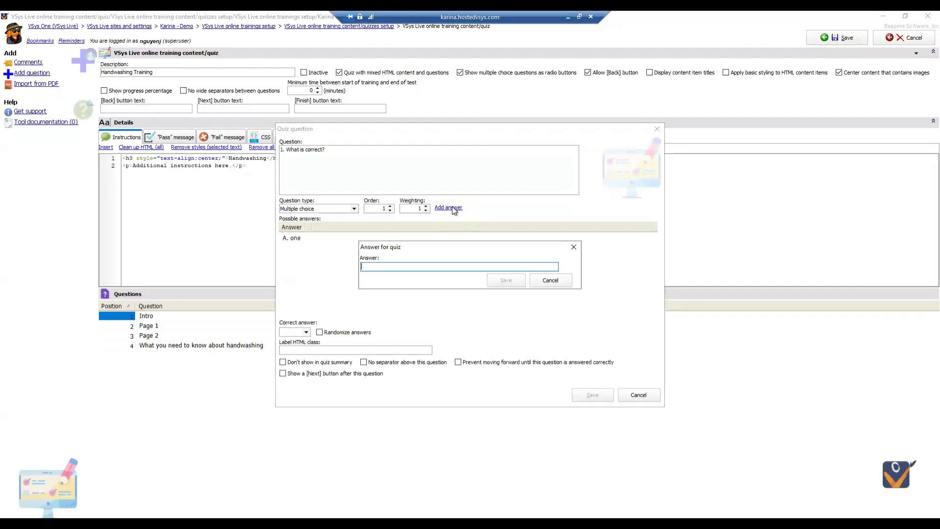
pyautogui.write('B. two')
pyautogui.press('Return')
pyautogui.click(443, 208)
pyautogui.write('C. three')
pyautogui.click(510, 280)
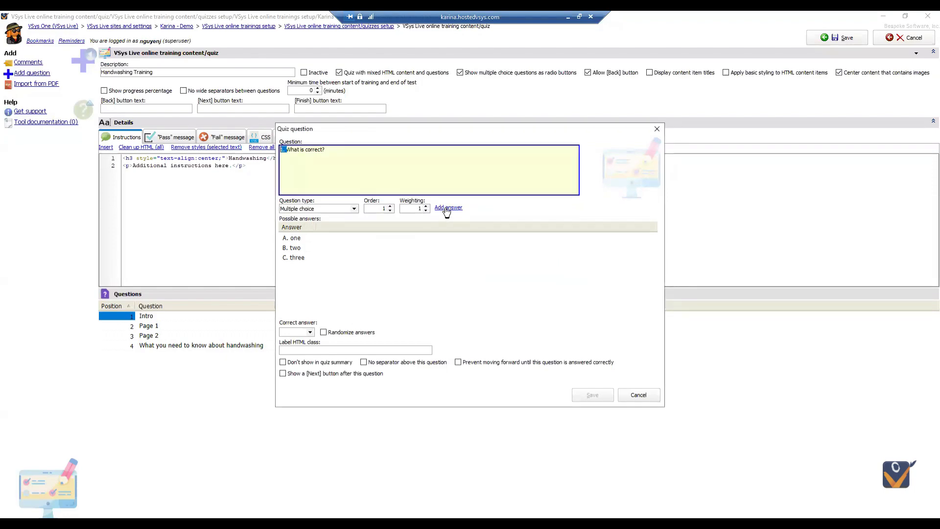
pyautogui.rightClick(372, 281)
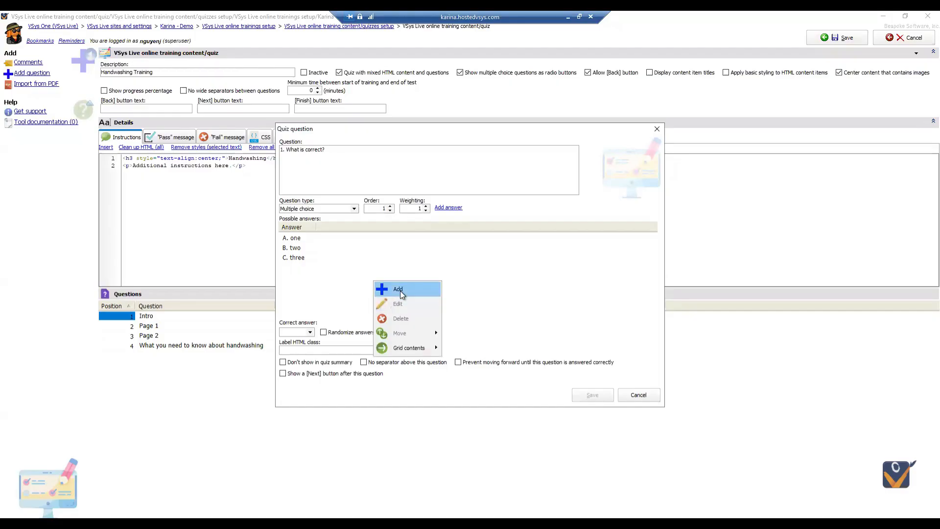
pyautogui.click(319, 298)
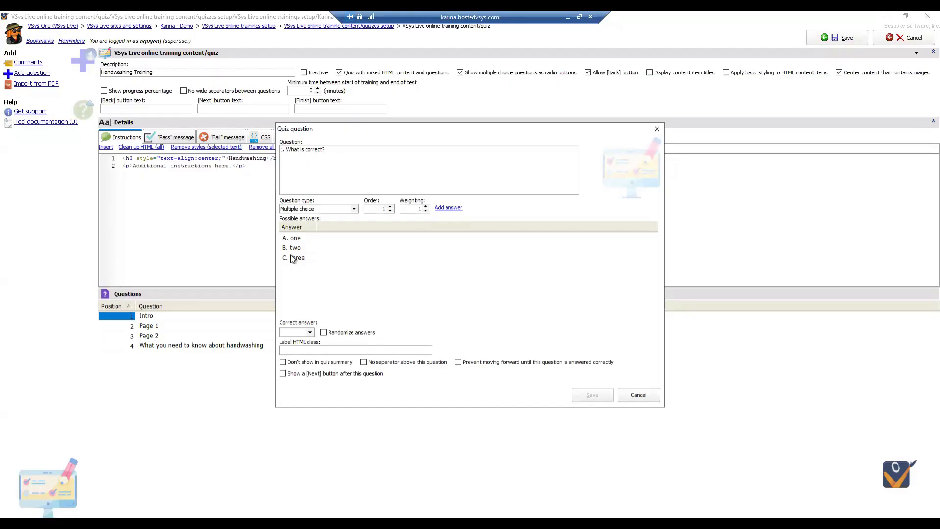
# Set "A. one" as the correct answer, show a [Next] button after the question, and save it.
pyautogui.click(301, 333)
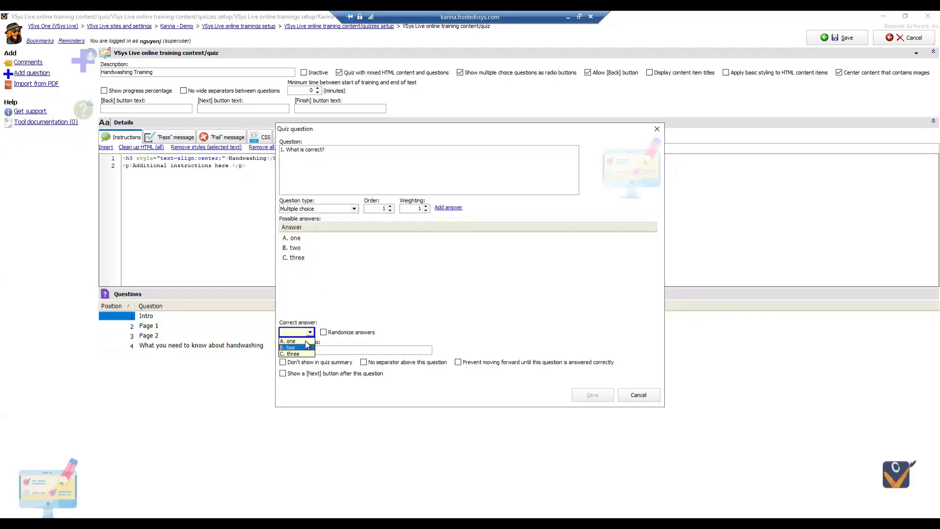
pyautogui.click(306, 342)
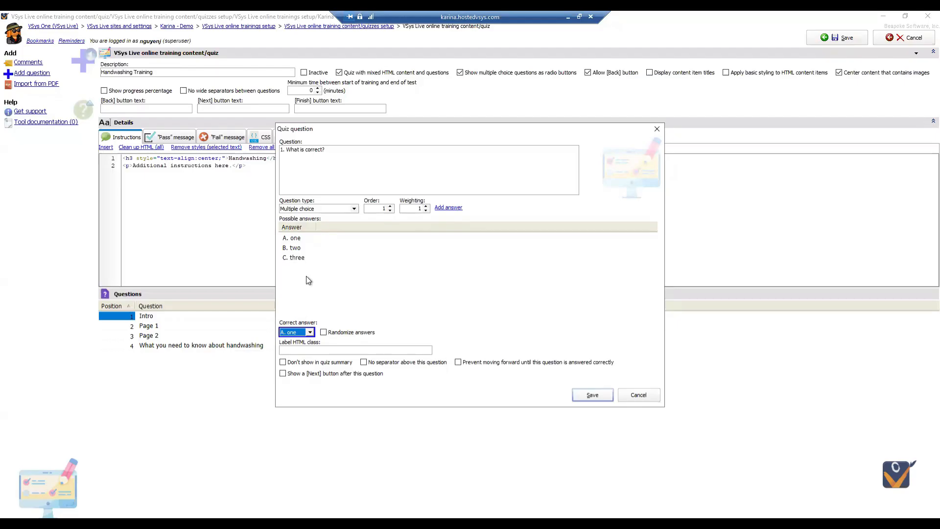
pyautogui.click(331, 375)
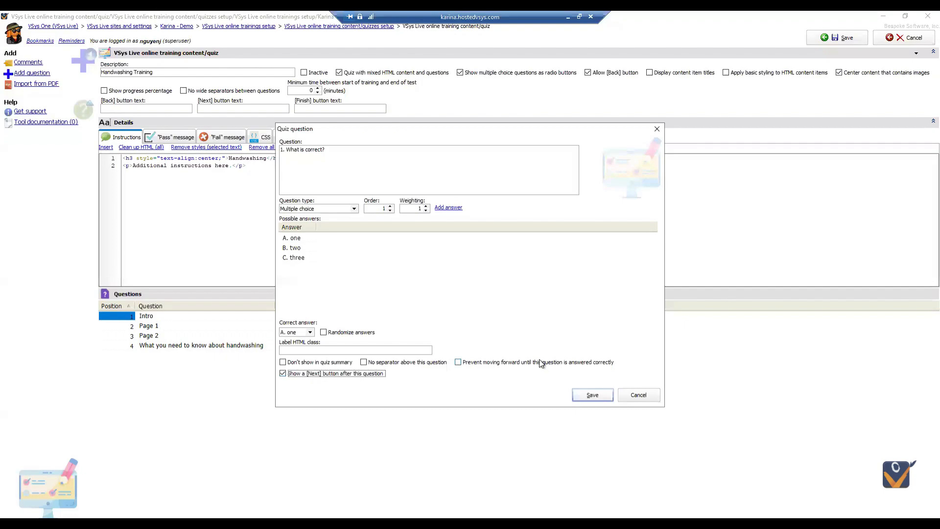
pyautogui.click(592, 395)
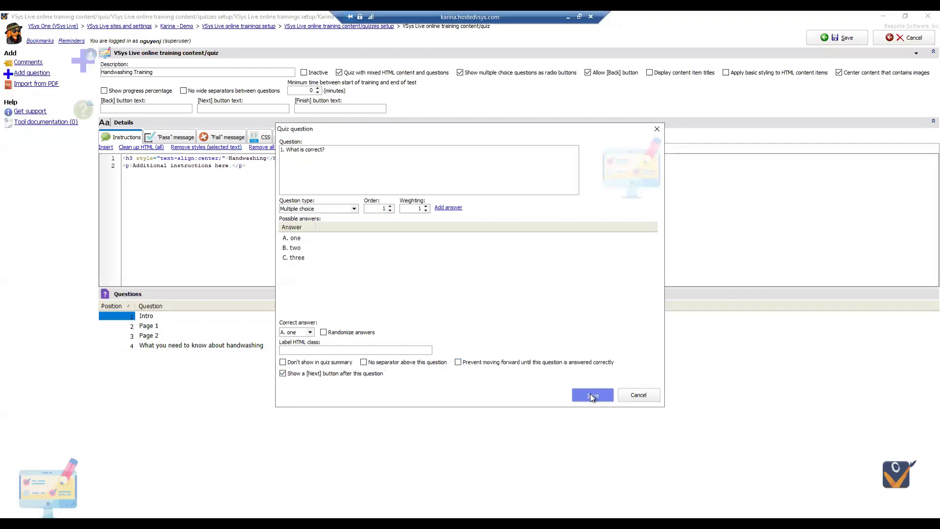
# Add a Checkbox question reading "I acknowledge that I have watched the video and completed the training.".
pyautogui.rightClick(172, 394)
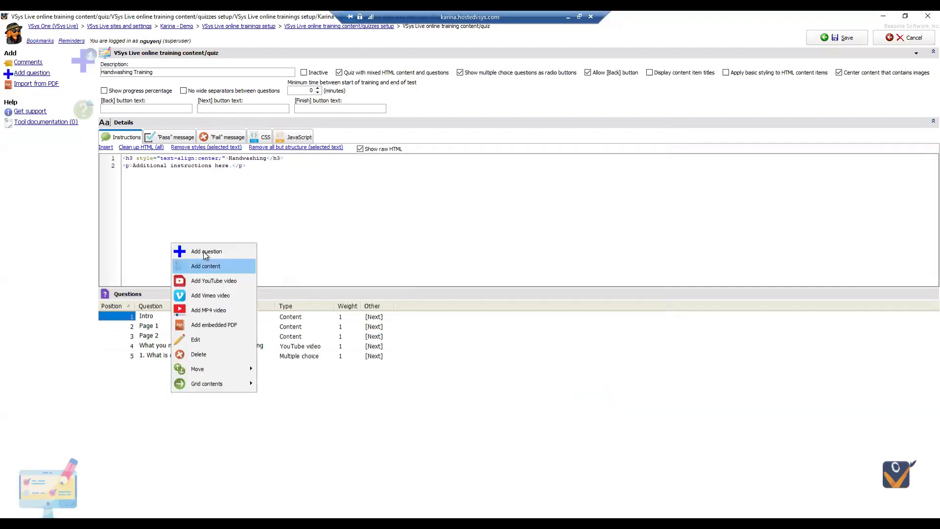
pyautogui.click(203, 251)
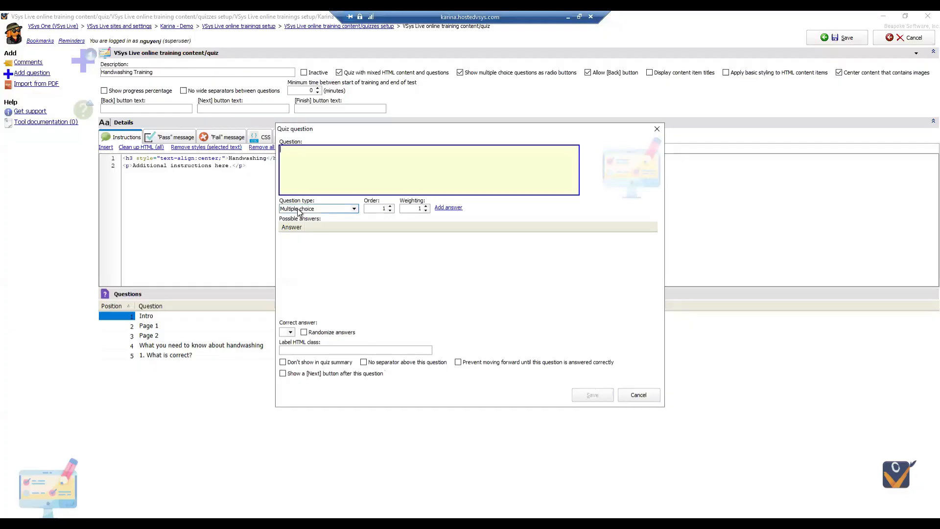
pyautogui.click(298, 209)
pyautogui.click(309, 218)
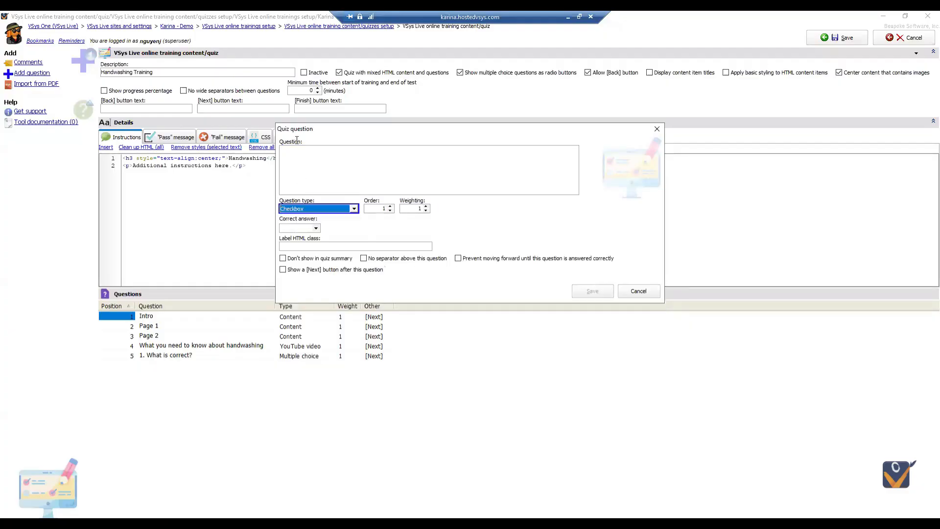
pyautogui.click(309, 164)
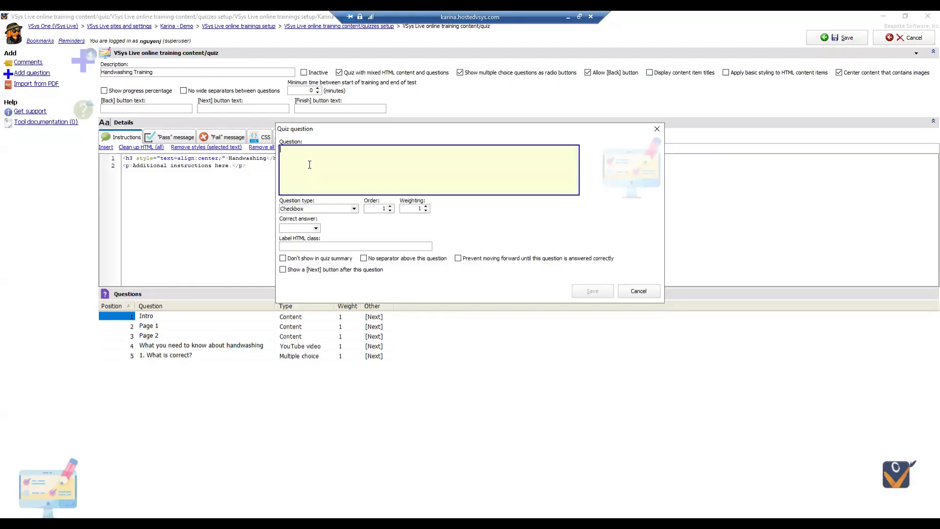
pyautogui.write('I acknowledge that I have watched the video and completed the training.')
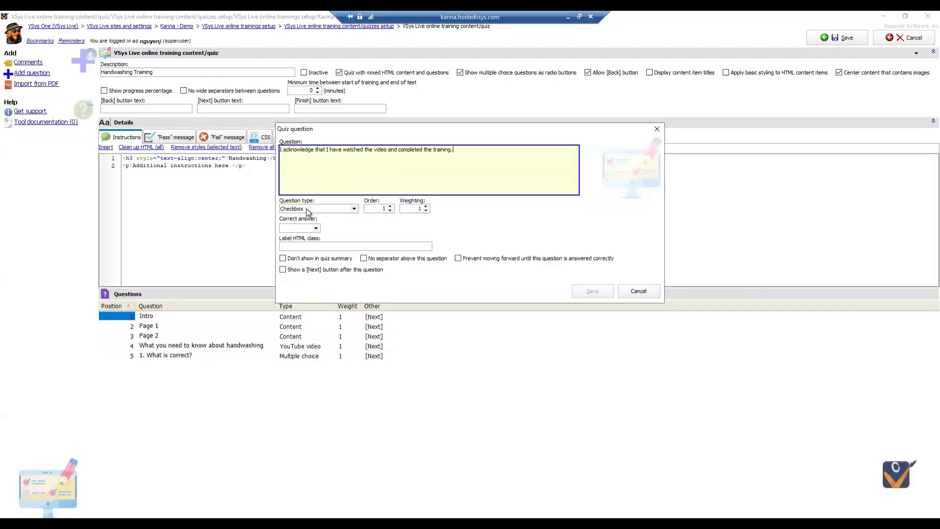
# Set the acknowledgement's correct answer to Checked, prevent moving forward until it is answered correctly, and save the question.
pyautogui.click(304, 228)
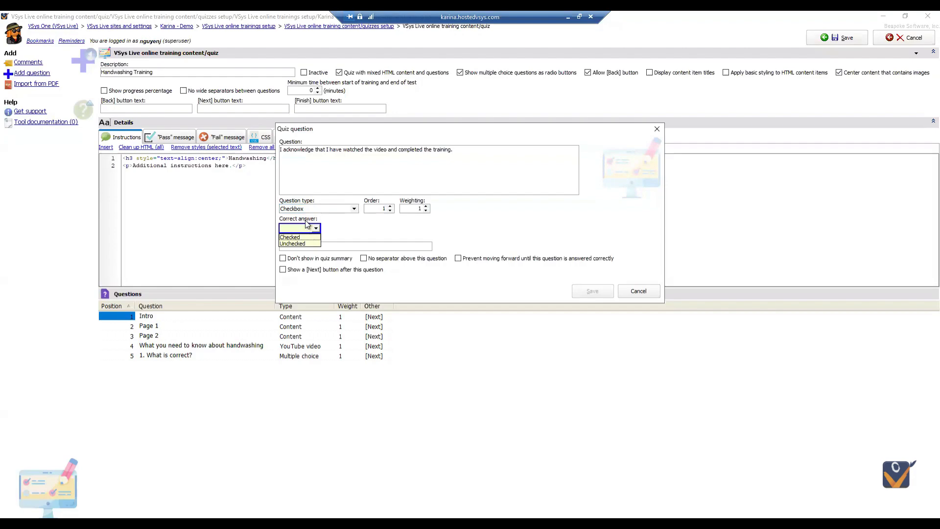
pyautogui.click(304, 238)
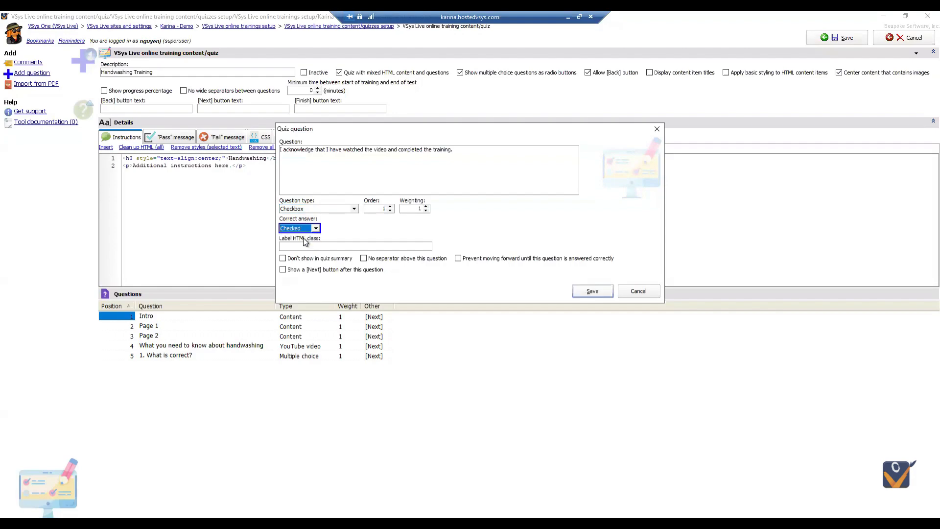
pyautogui.click(463, 258)
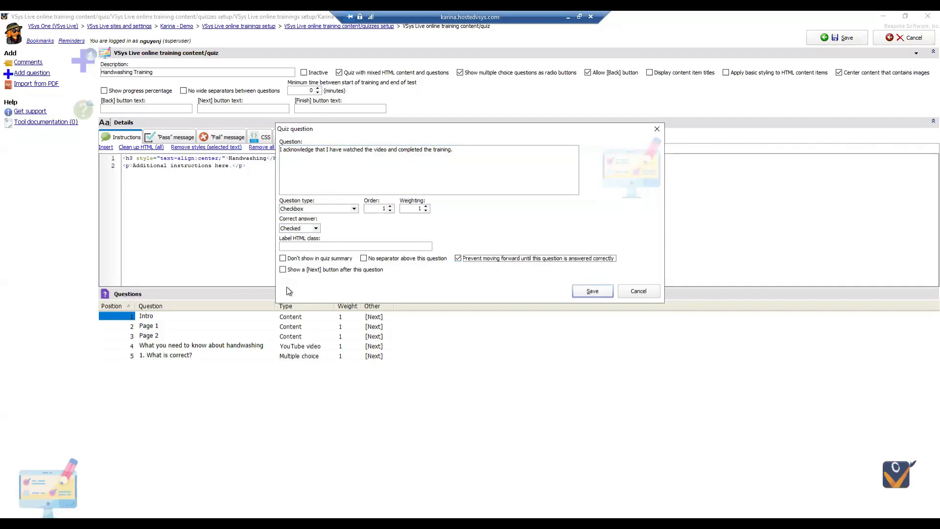
pyautogui.click(613, 292)
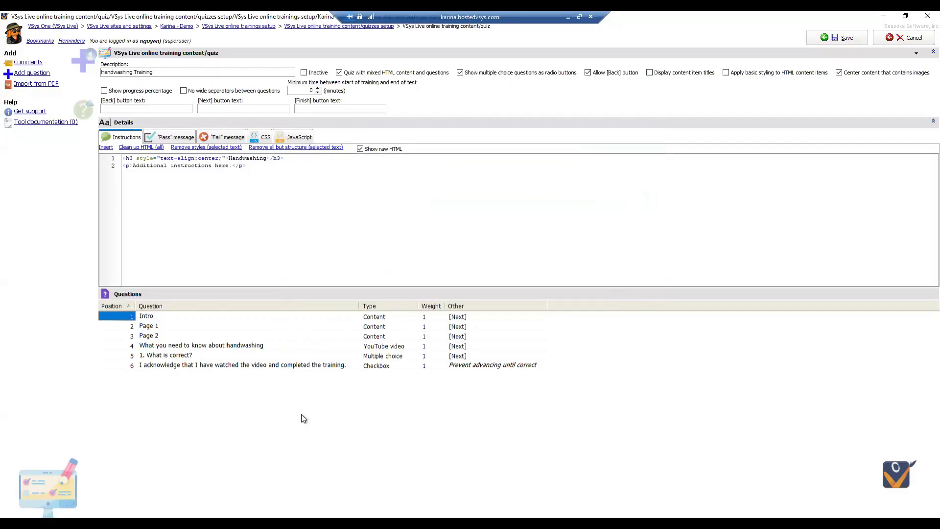
# Move Page 1 up above Intro in the question list, and move Intro back up to first position.
pyautogui.rightClick(147, 328)
pyautogui.moveTo(196, 455)
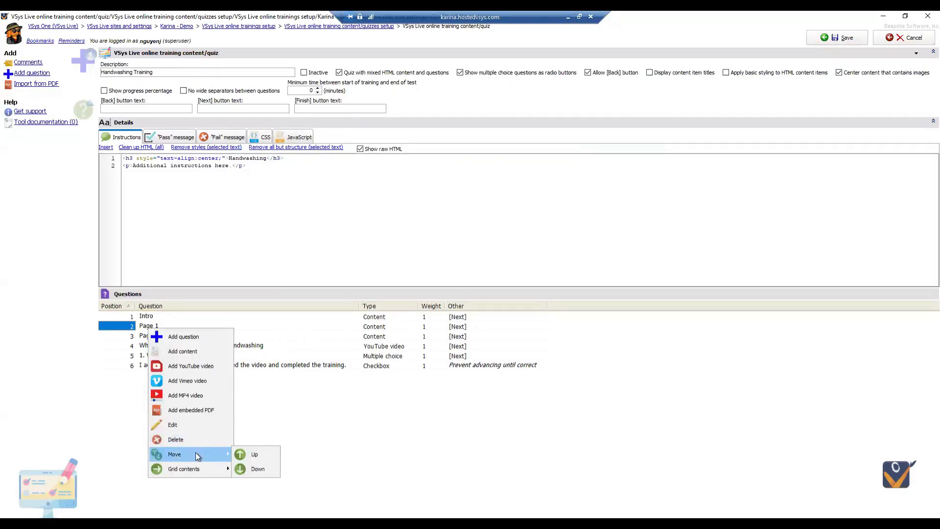
pyautogui.click(263, 455)
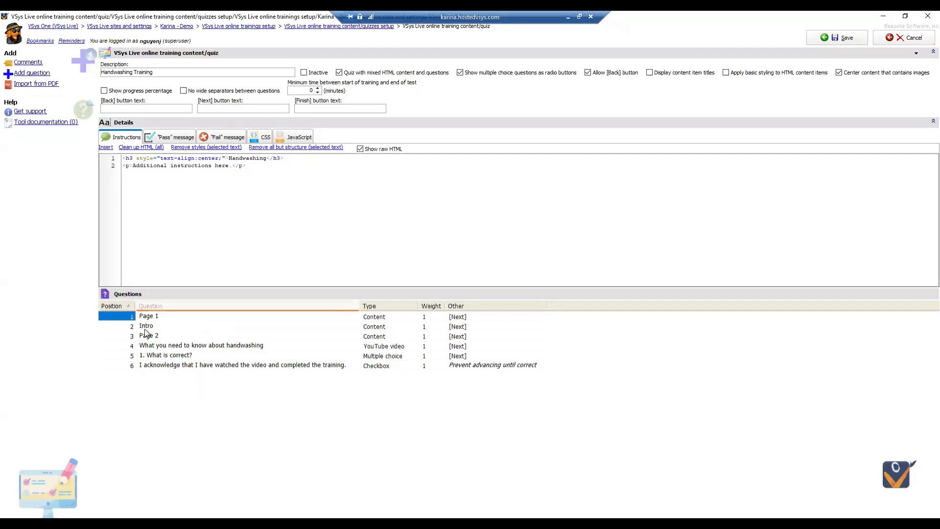
pyautogui.rightClick(146, 329)
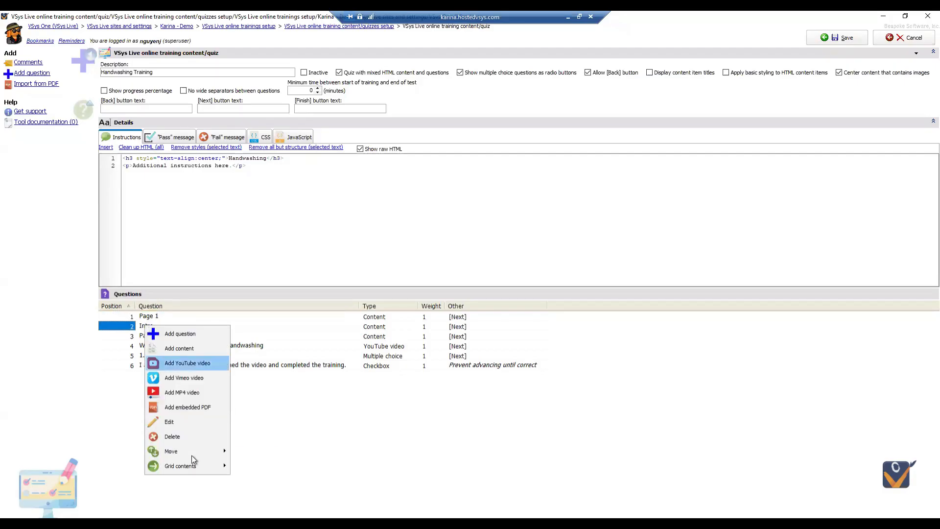
pyautogui.moveTo(192, 456)
pyautogui.click(267, 452)
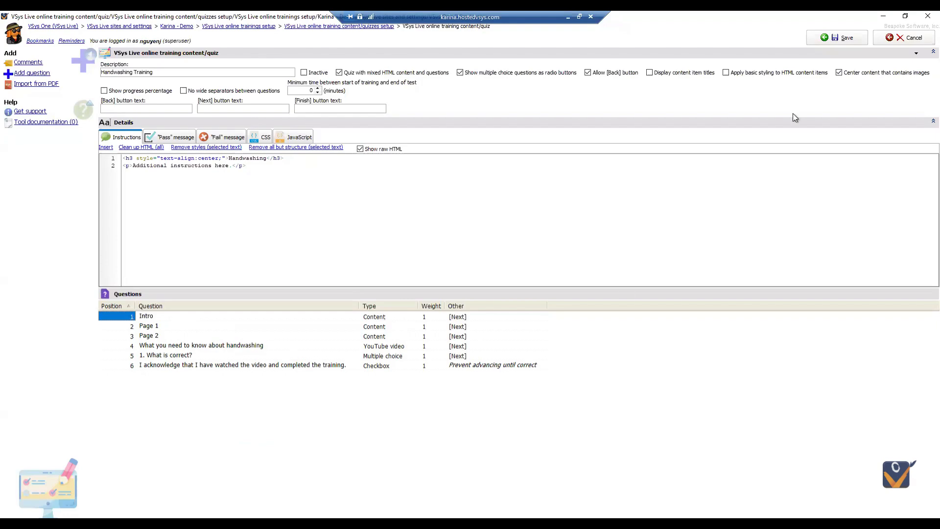
# Save the Handwashing Training quiz and keep it open.
pyautogui.click(830, 41)
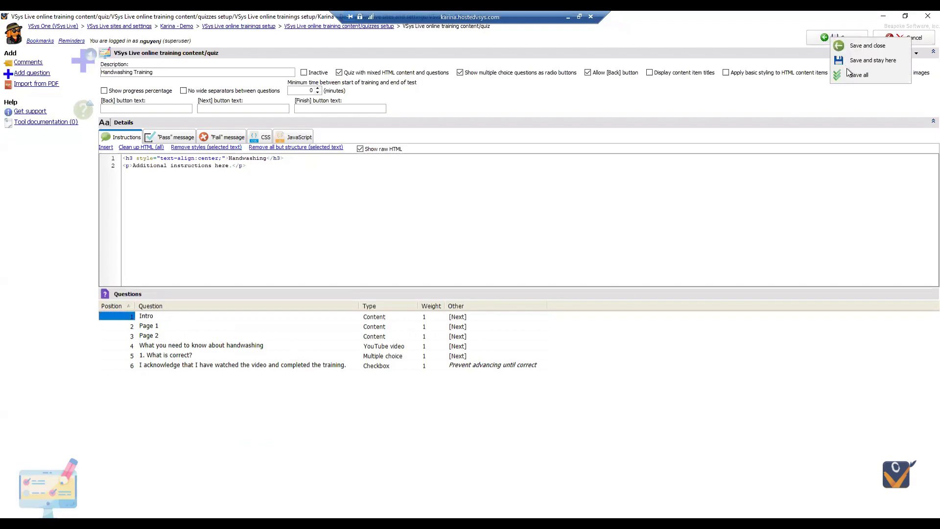
pyautogui.click(851, 60)
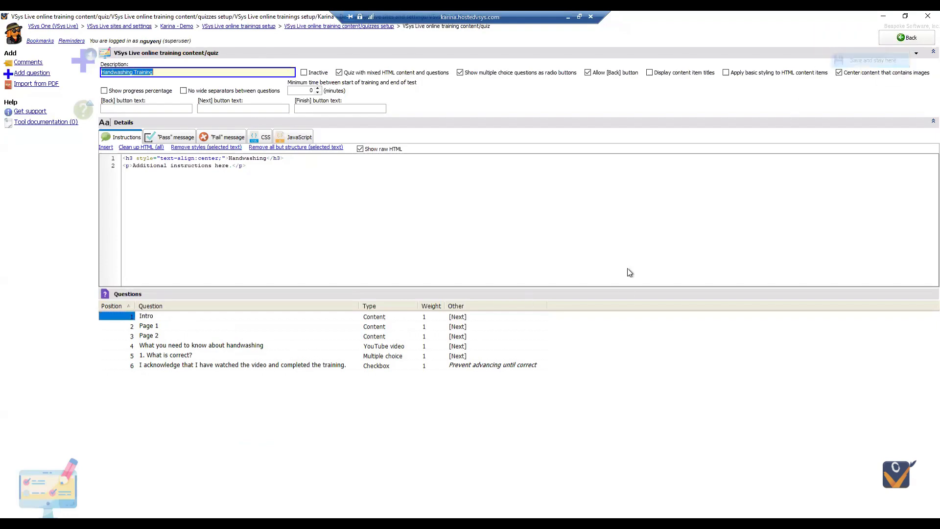